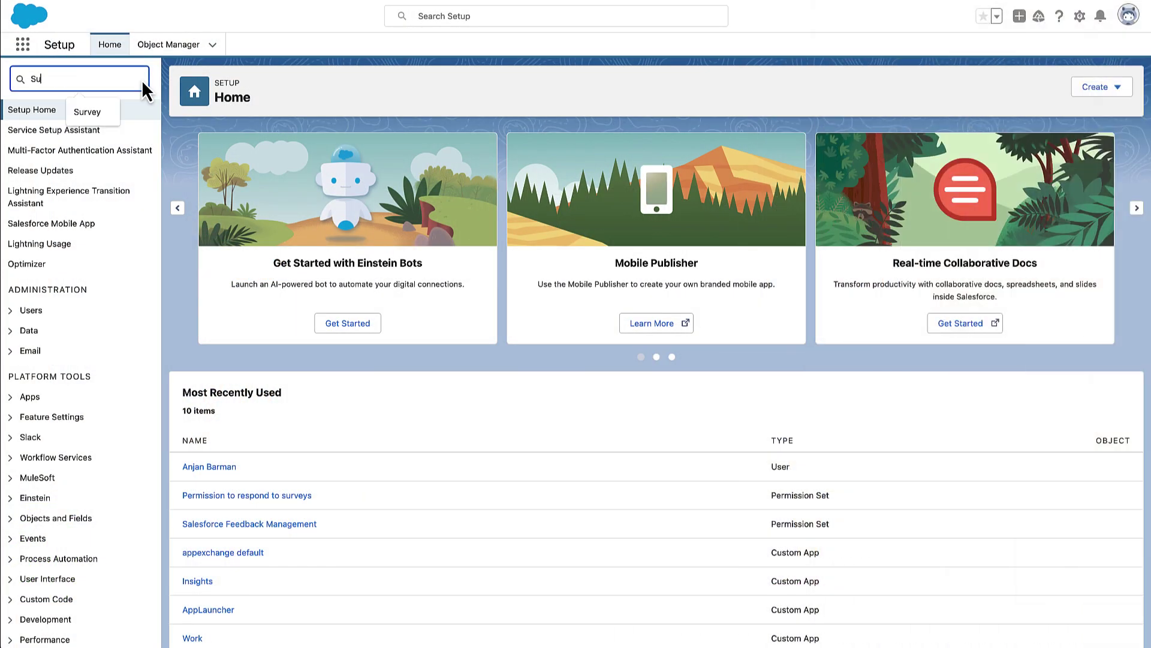
# Enable Surveys and Survey Owners Can Manage Responses in Survey Settings
pyautogui.click(117, 171)
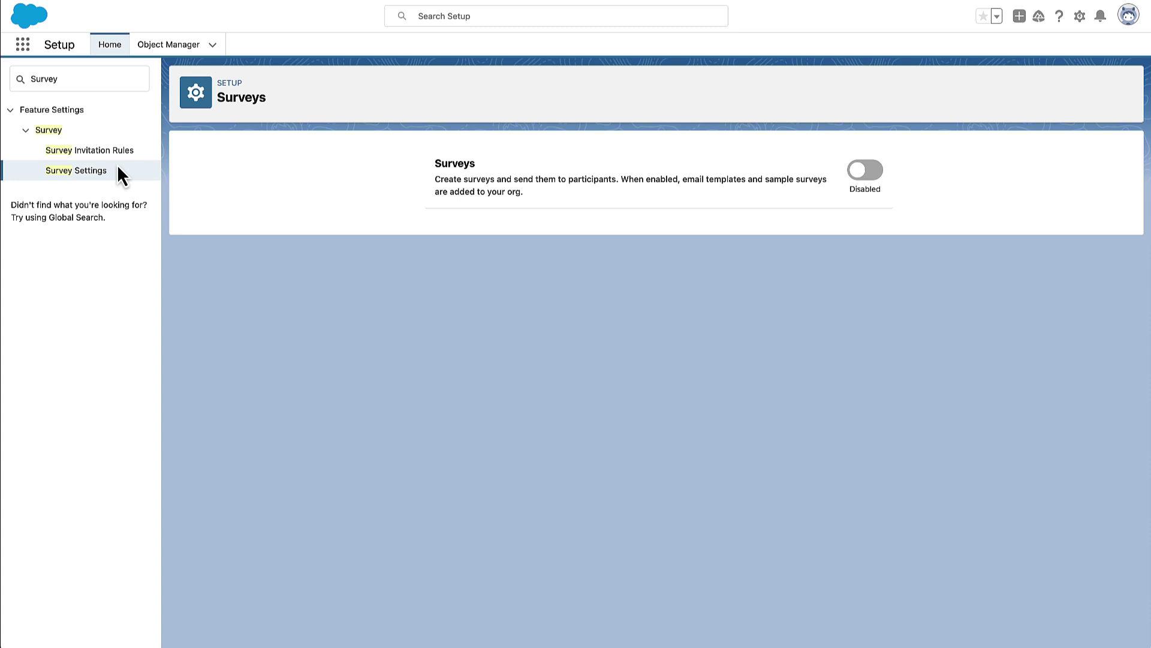
pyautogui.click(864, 170)
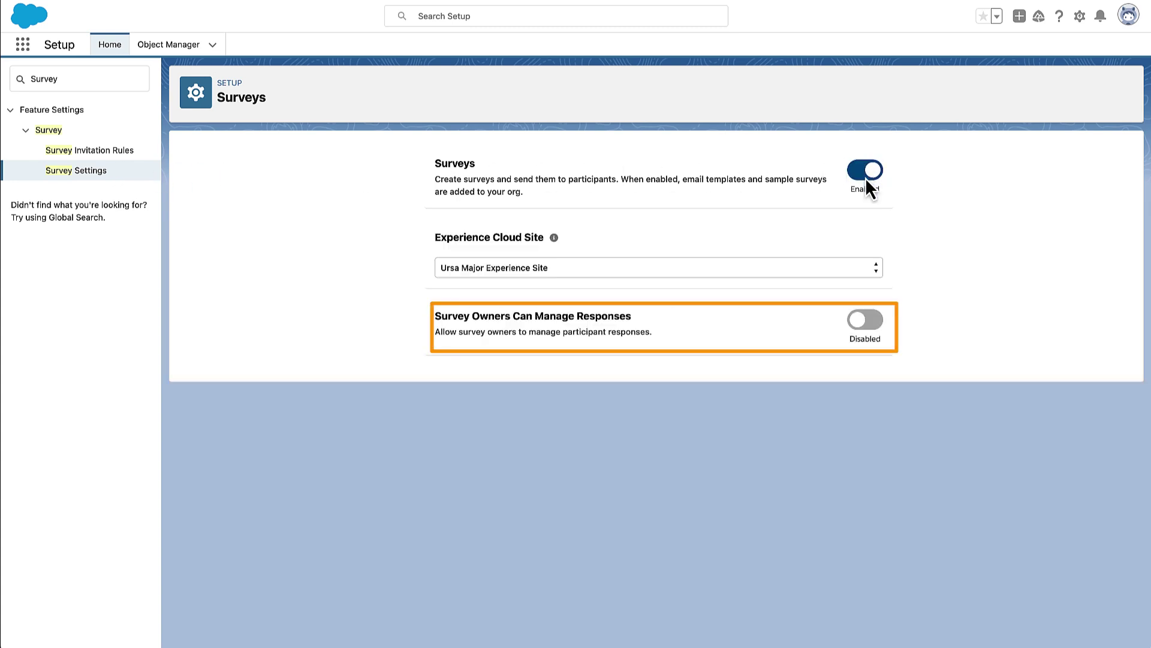
pyautogui.click(865, 318)
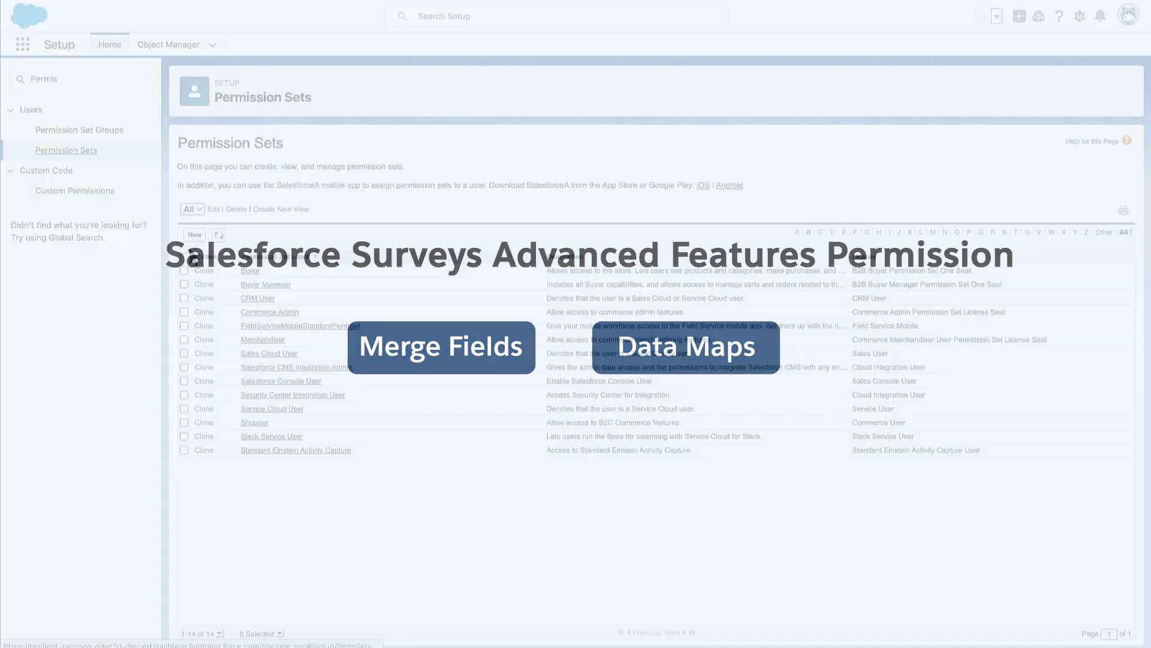
# Create the 'Salesforce Feedback Management' permission set with the Salesforce license
pyautogui.click(197, 242)
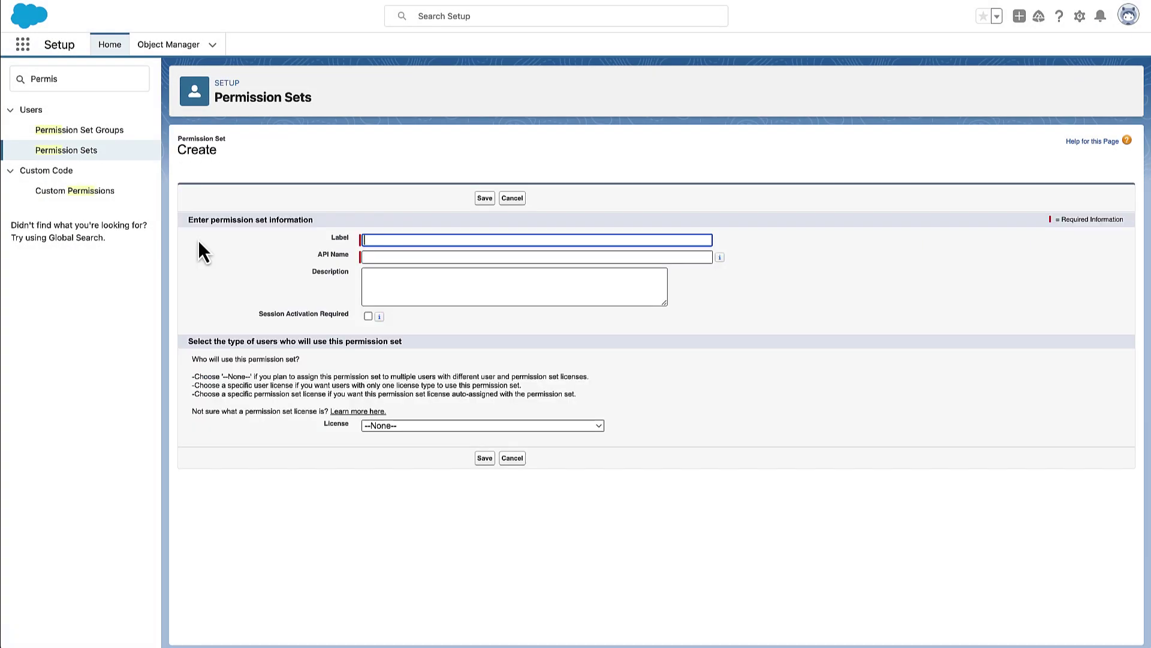
pyautogui.write('Salesforce Feedback Management')
pyautogui.click(232, 284)
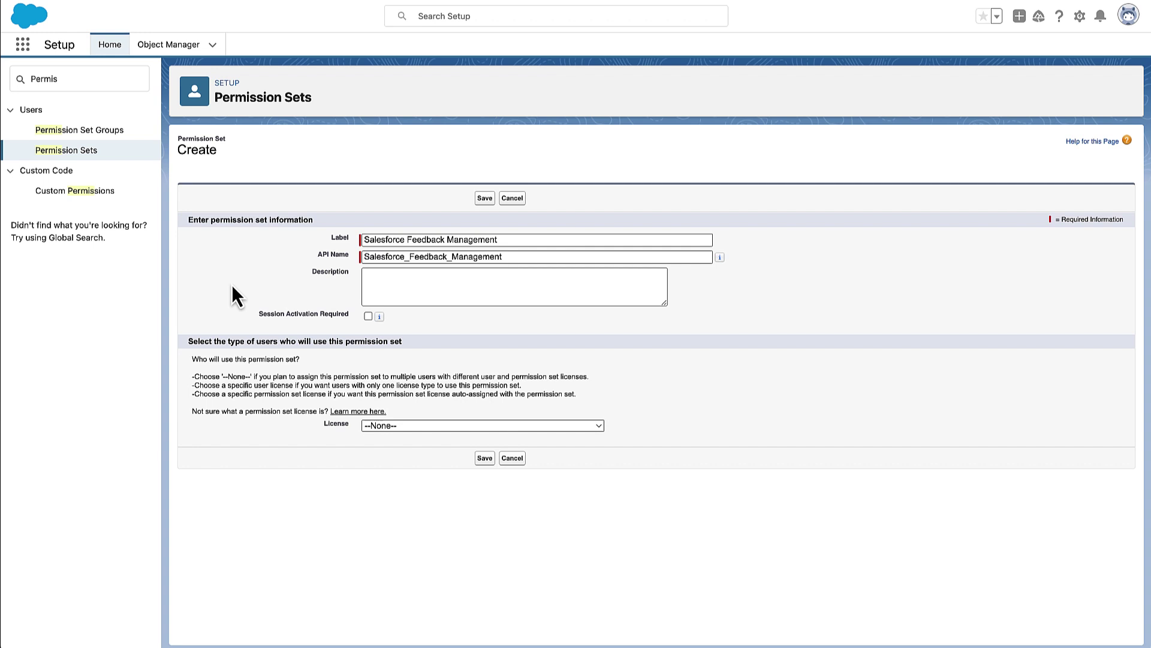
pyautogui.click(373, 426)
pyautogui.click(409, 397)
pyautogui.click(485, 458)
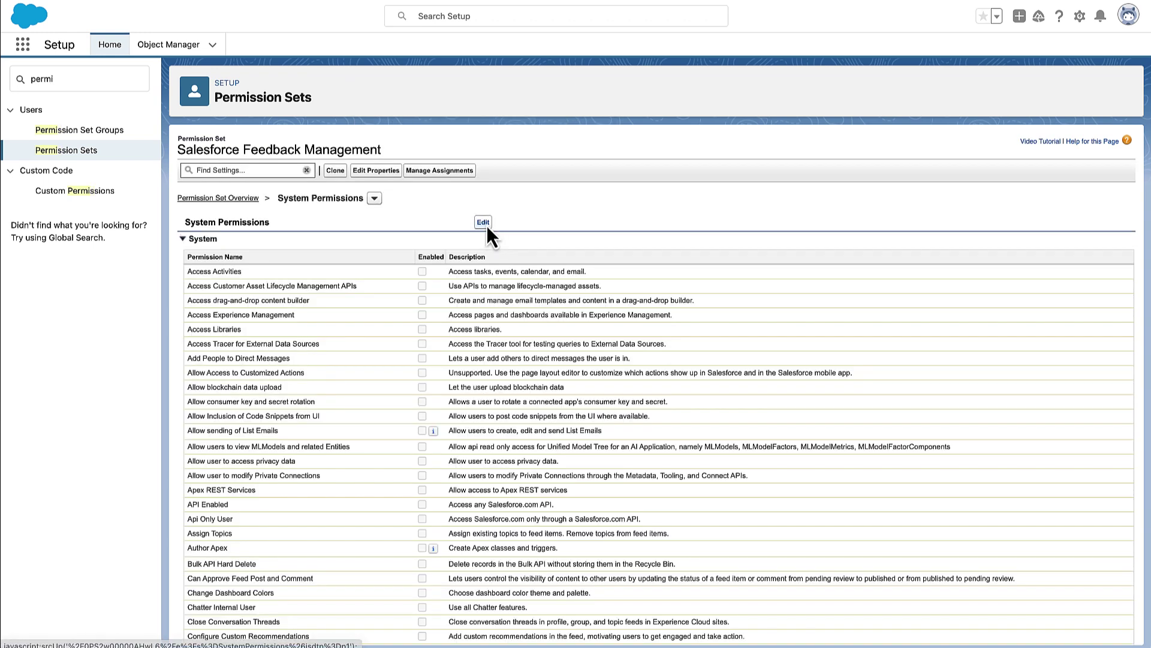
# Grant the set the Salesforce Surveys Advanced Features system permission
pyautogui.click(483, 222)
pyautogui.scroll(-20, 430, 323)
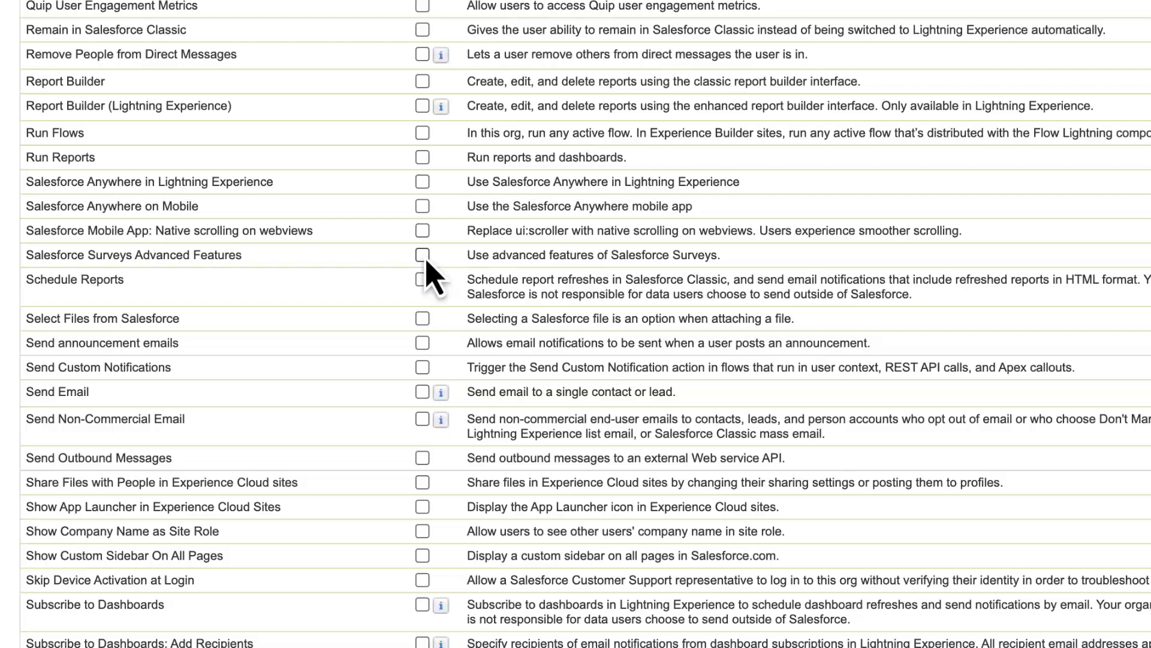
pyautogui.click(422, 312)
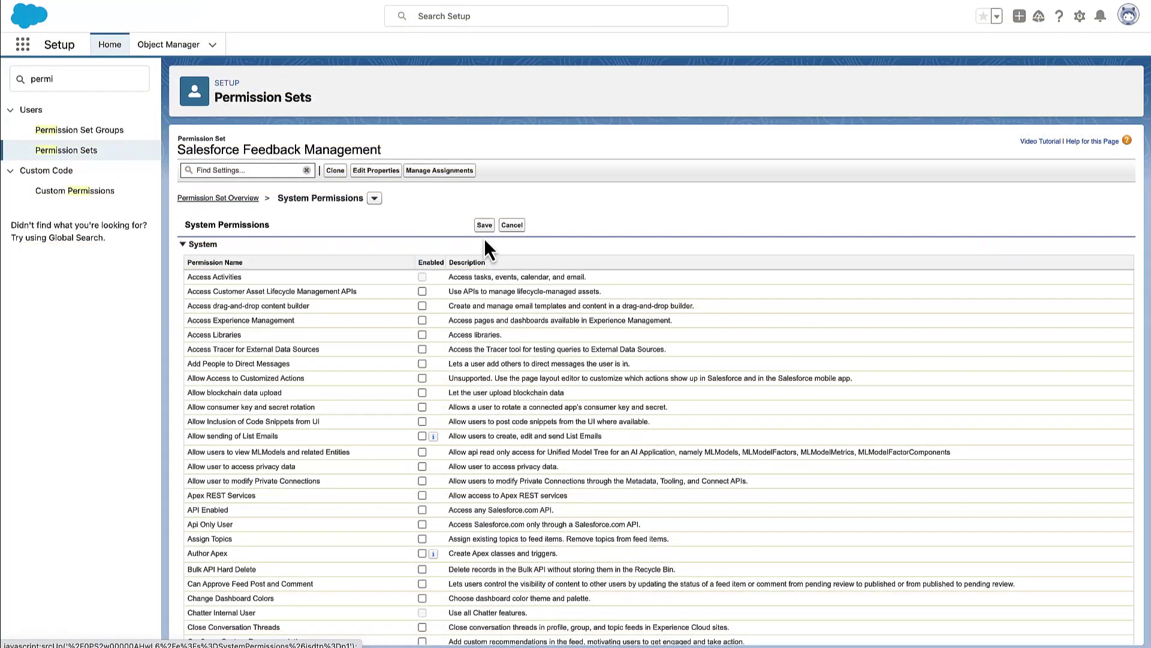
pyautogui.click(484, 226)
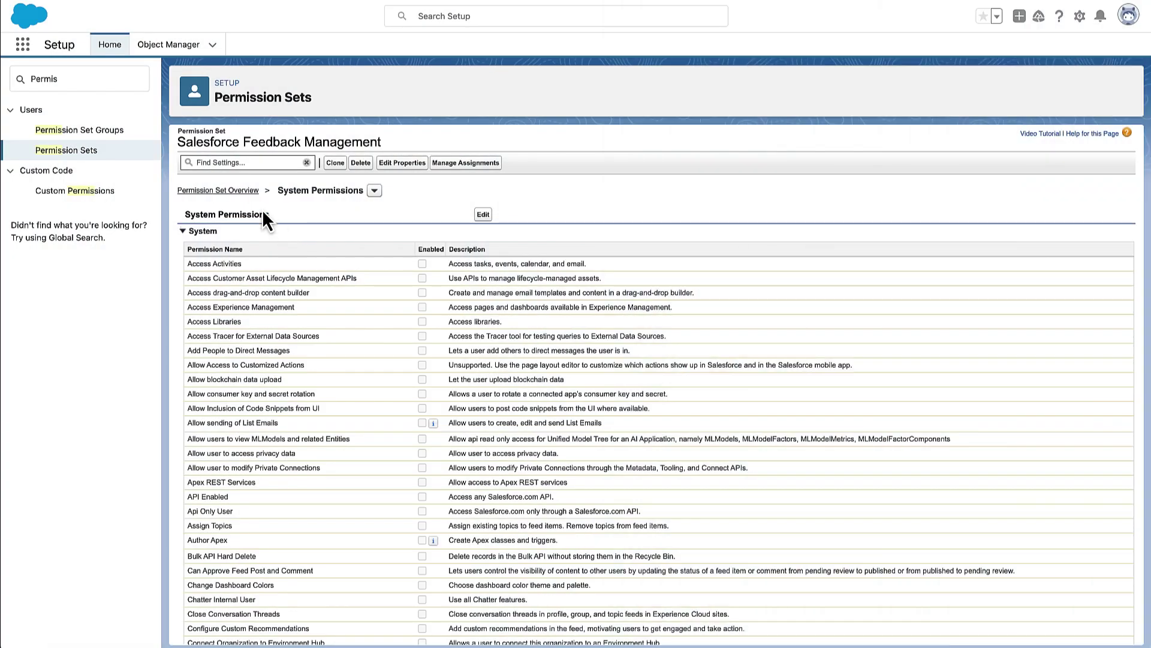
# In the set's object settings, give Surveys Create, Edit and Delete access
pyautogui.click(235, 189)
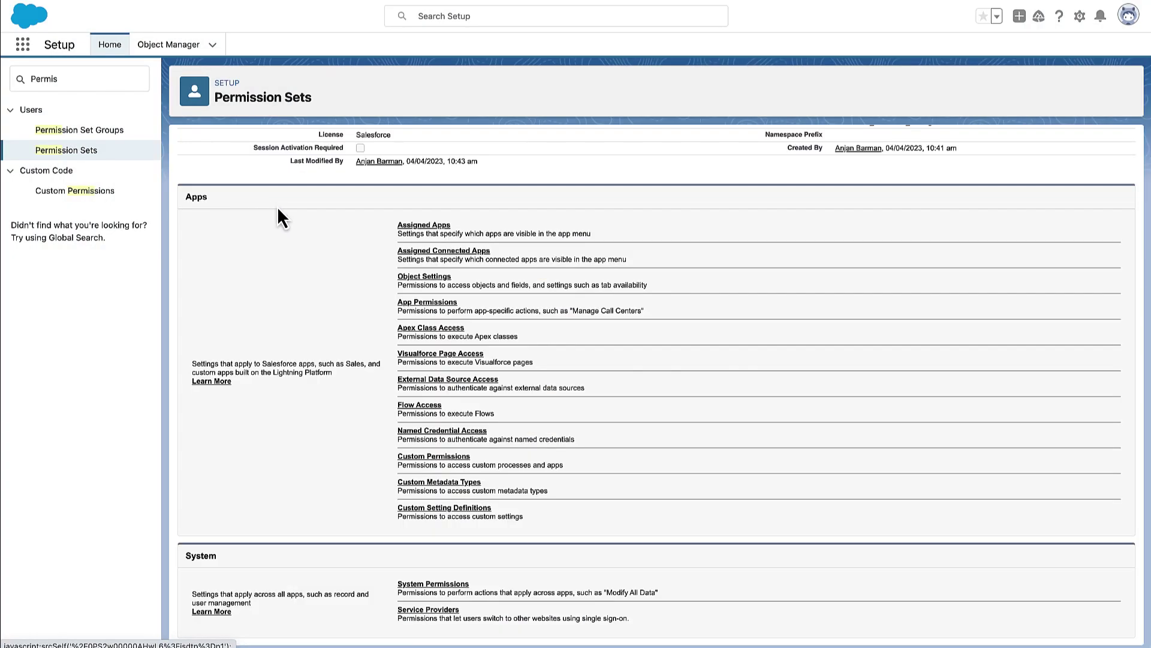
pyautogui.click(431, 276)
pyautogui.click(288, 170)
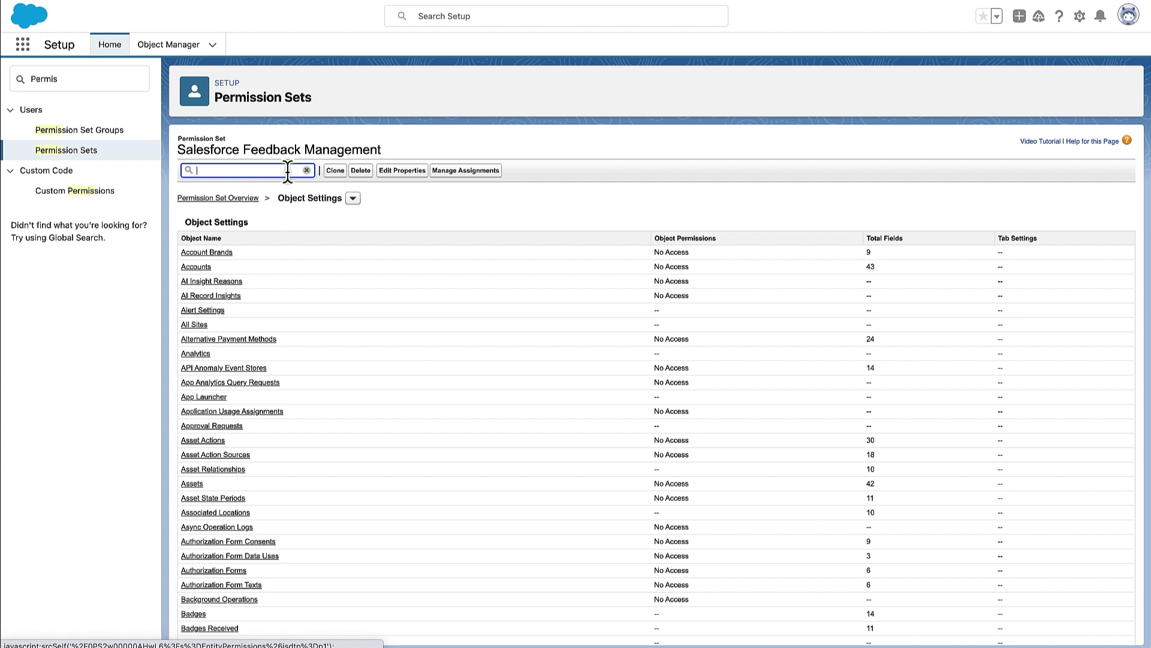
pyautogui.write('Sur')
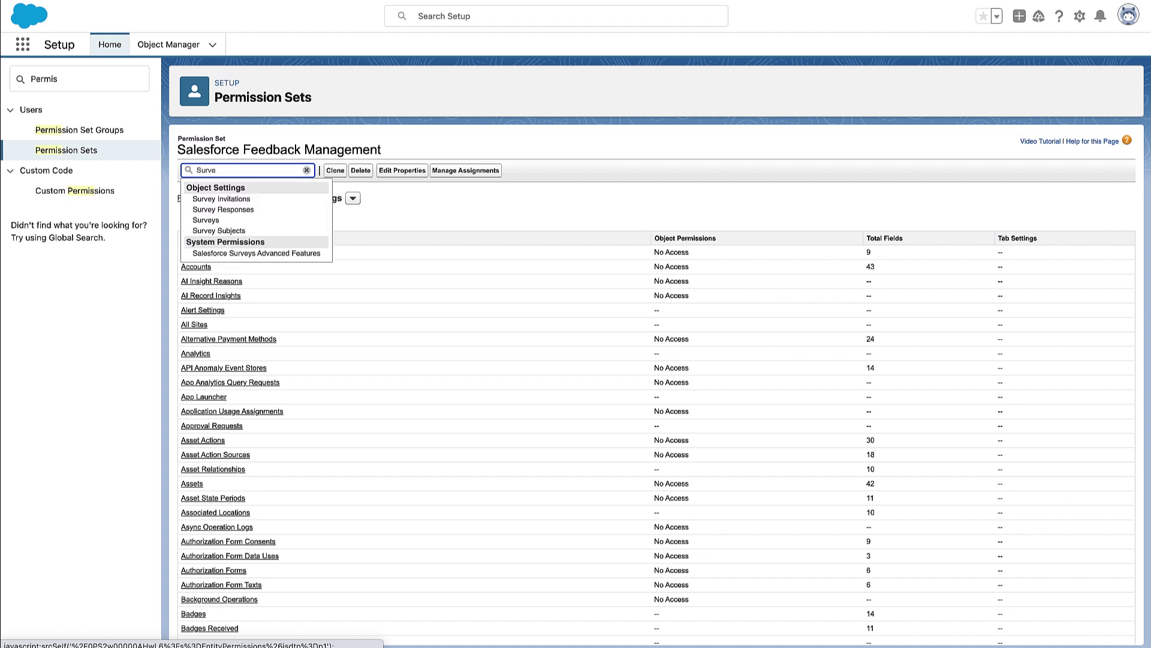
pyautogui.write('ve')
pyautogui.click(317, 220)
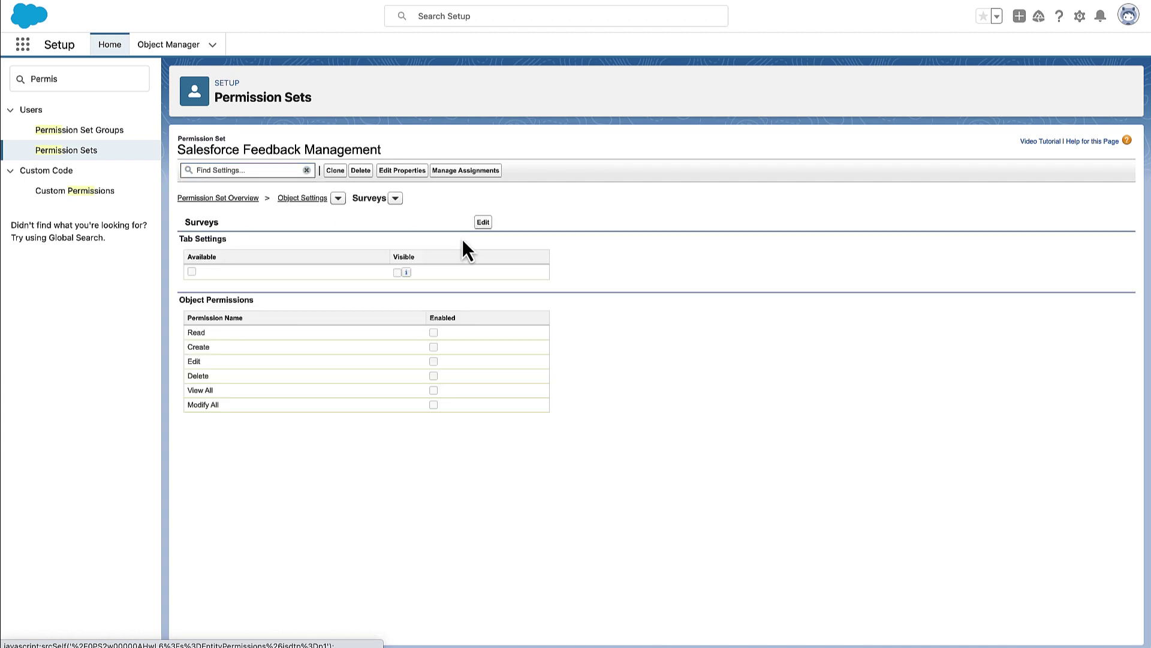
pyautogui.click(483, 223)
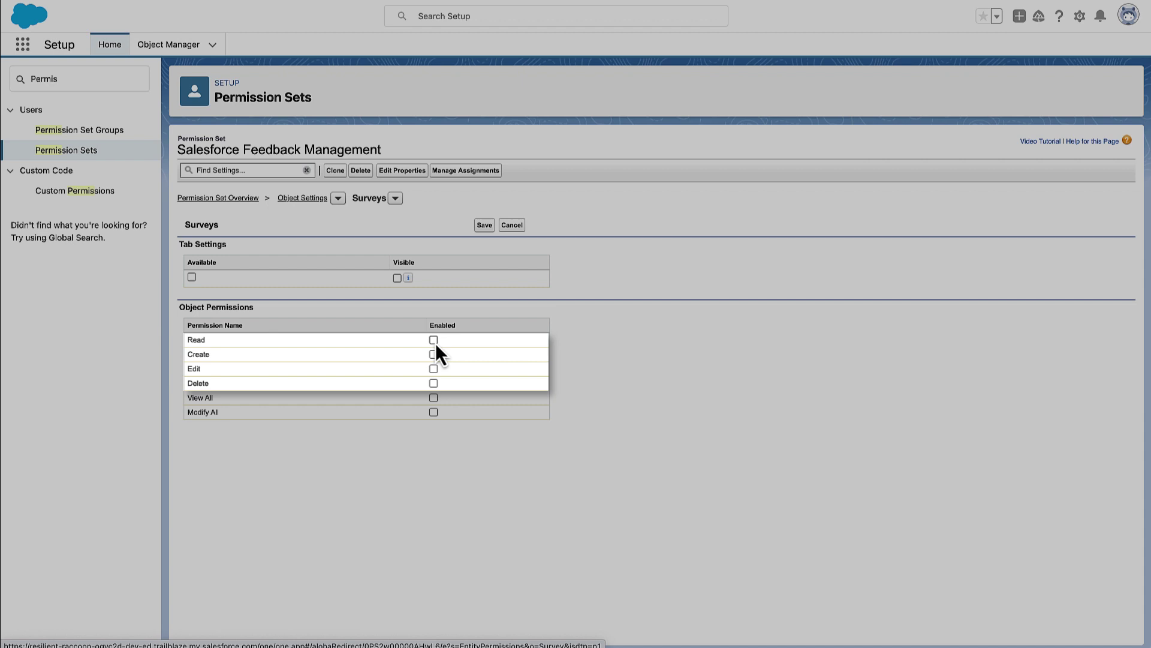
pyautogui.click(434, 354)
pyautogui.click(434, 368)
pyautogui.click(434, 382)
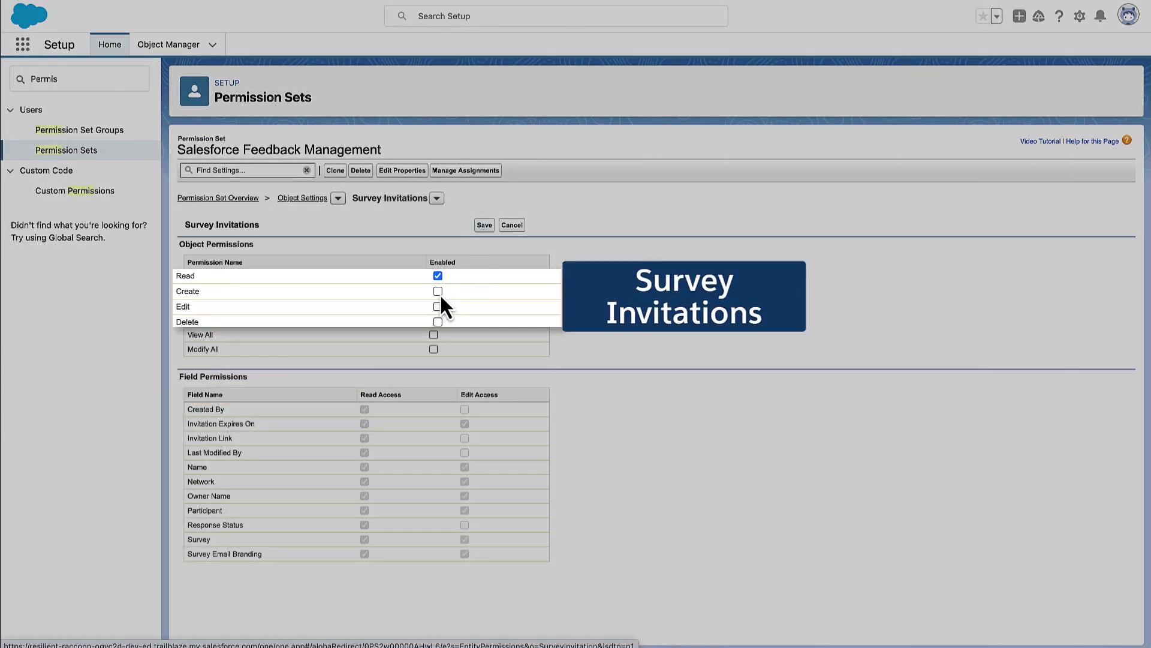
# Give Survey Invitations, Survey Responses and Survey Subjects Read, Create, Edit and Delete access
pyautogui.click(438, 292)
pyautogui.click(438, 306)
pyautogui.click(438, 322)
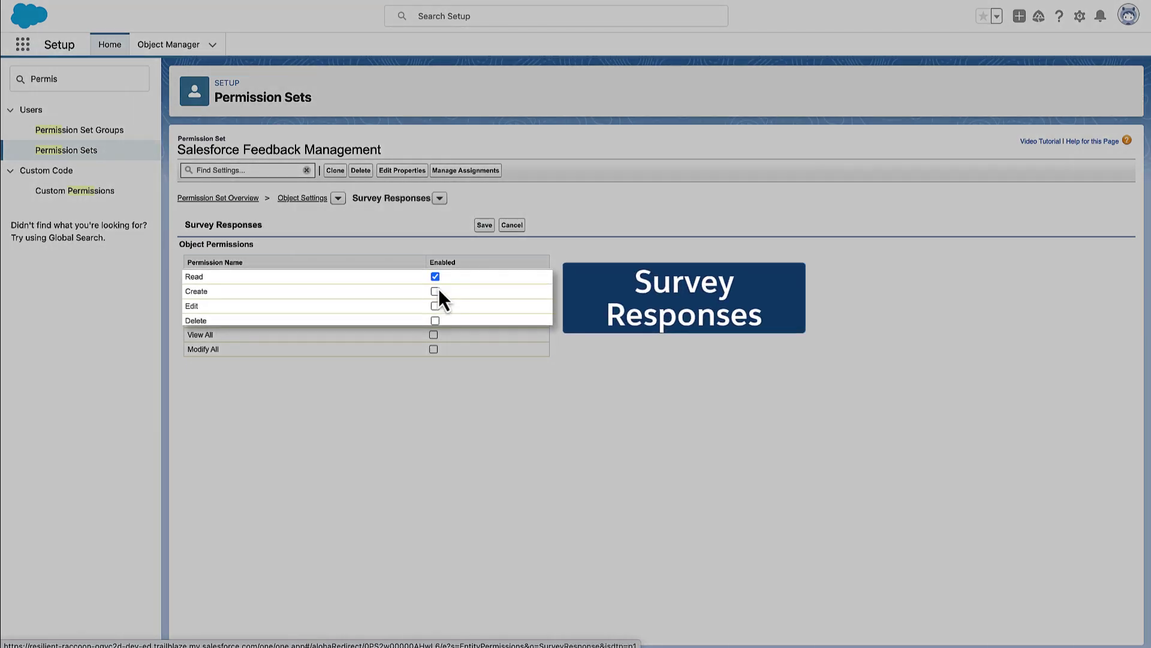
pyautogui.click(435, 291)
pyautogui.click(435, 306)
pyautogui.click(435, 321)
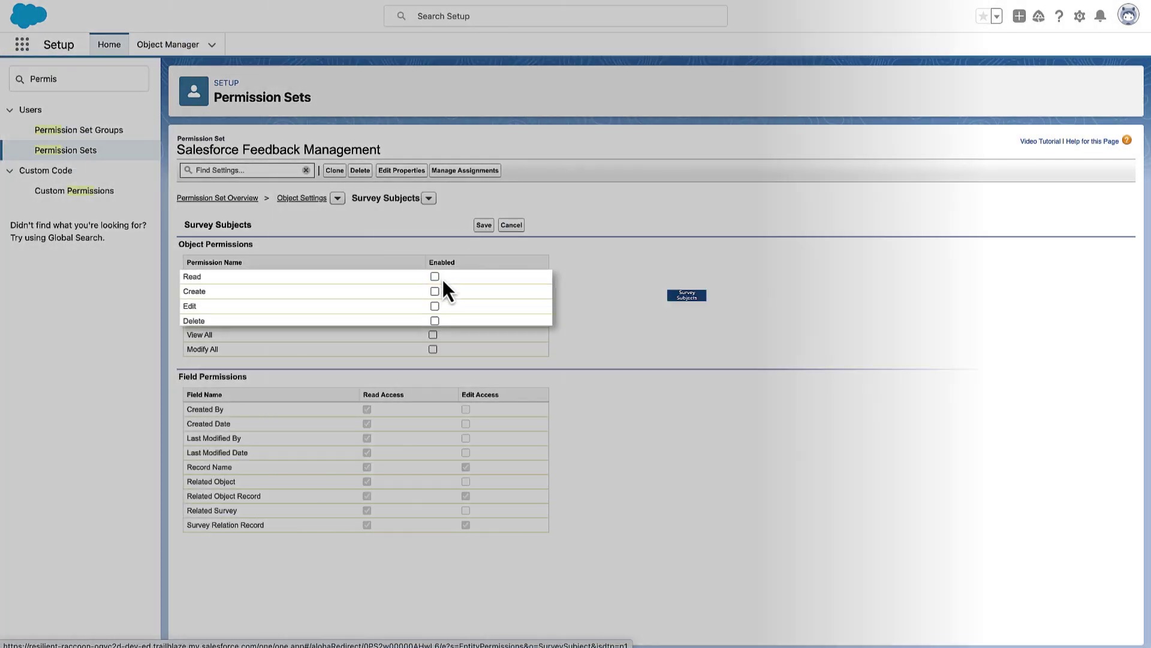
pyautogui.click(436, 276)
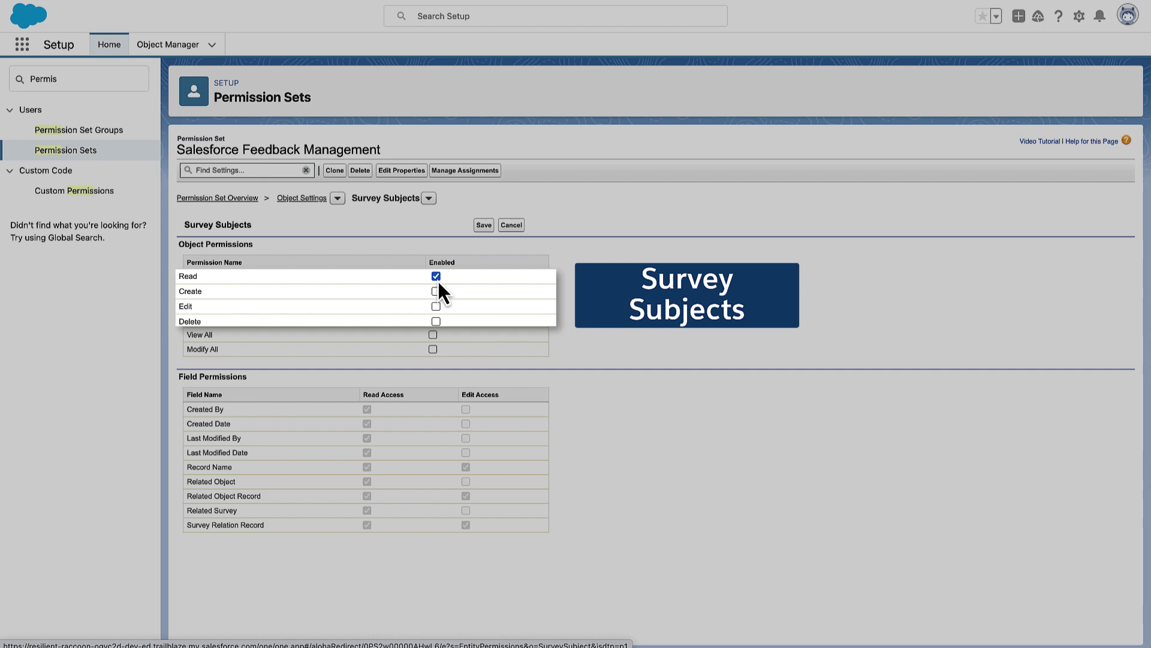
pyautogui.click(436, 291)
pyautogui.click(434, 321)
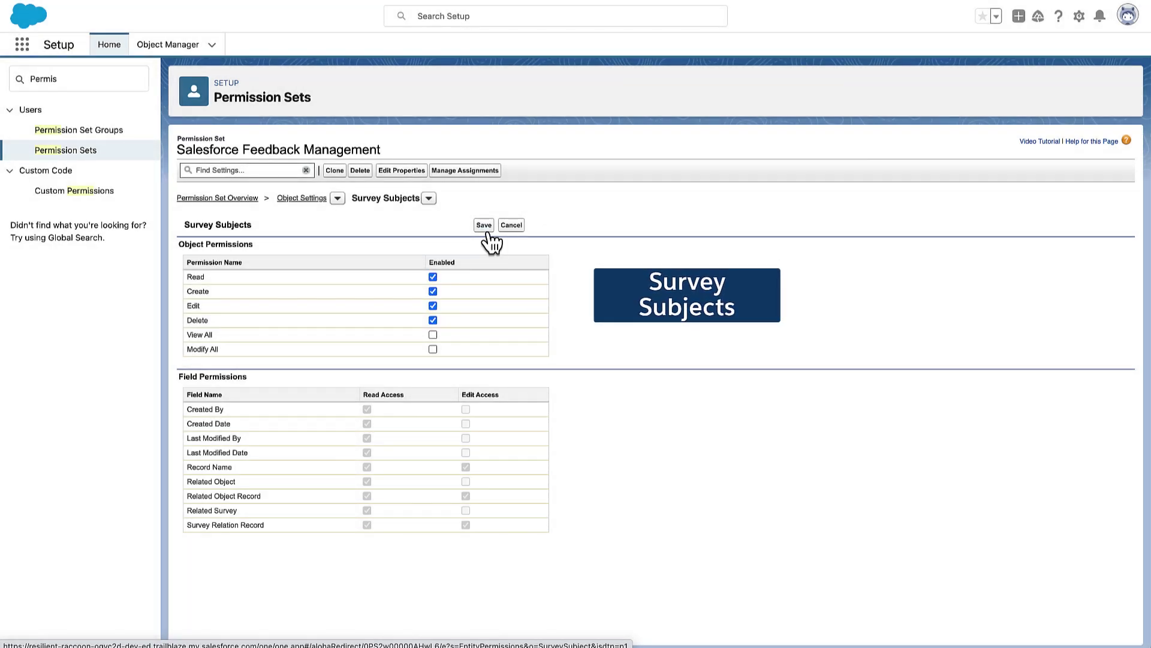
pyautogui.click(484, 226)
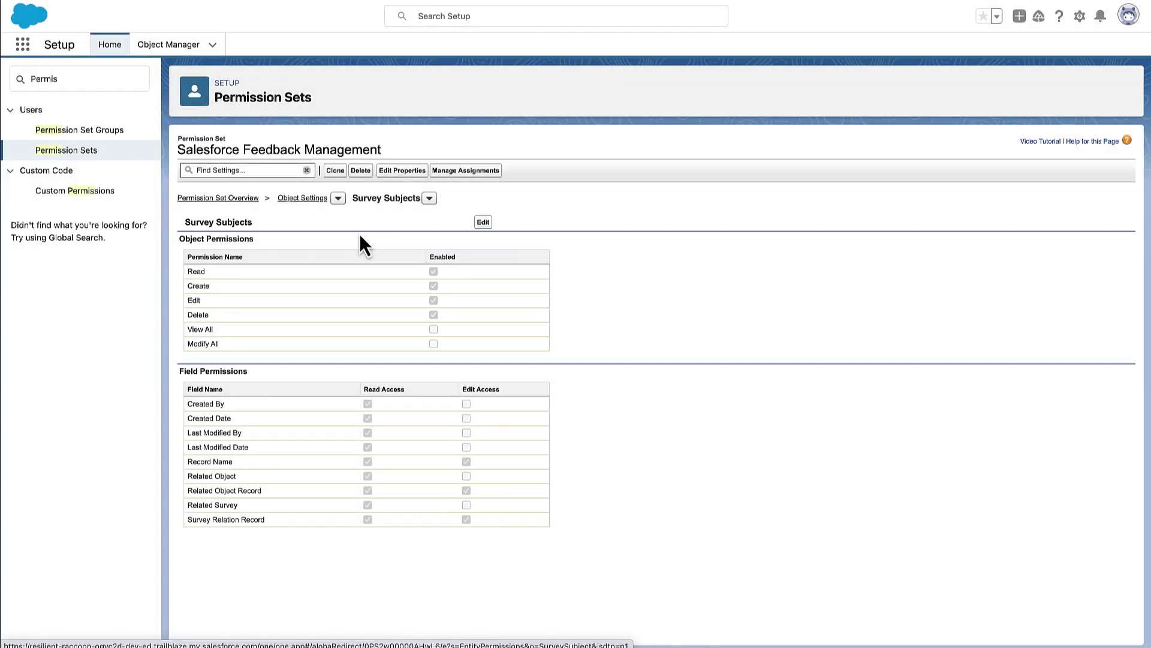
# Enable the View Roles and Role Hierarchy and View Setup and Configuration system permissions
pyautogui.click(252, 199)
pyautogui.scroll(-3, 352, 364)
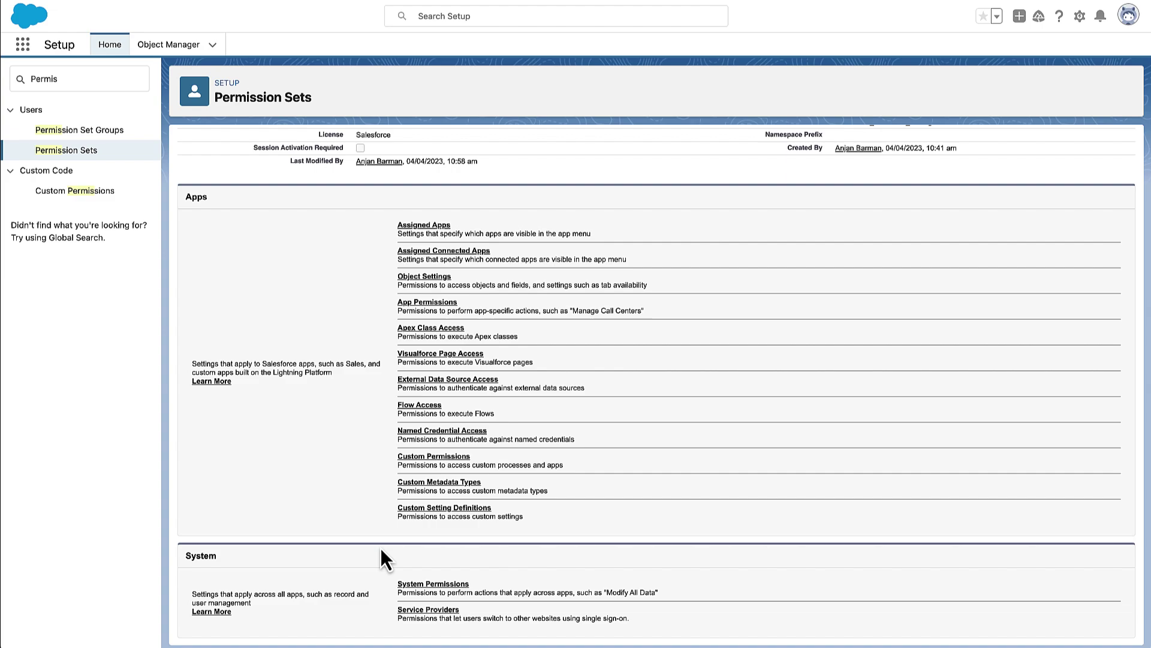
pyautogui.click(407, 585)
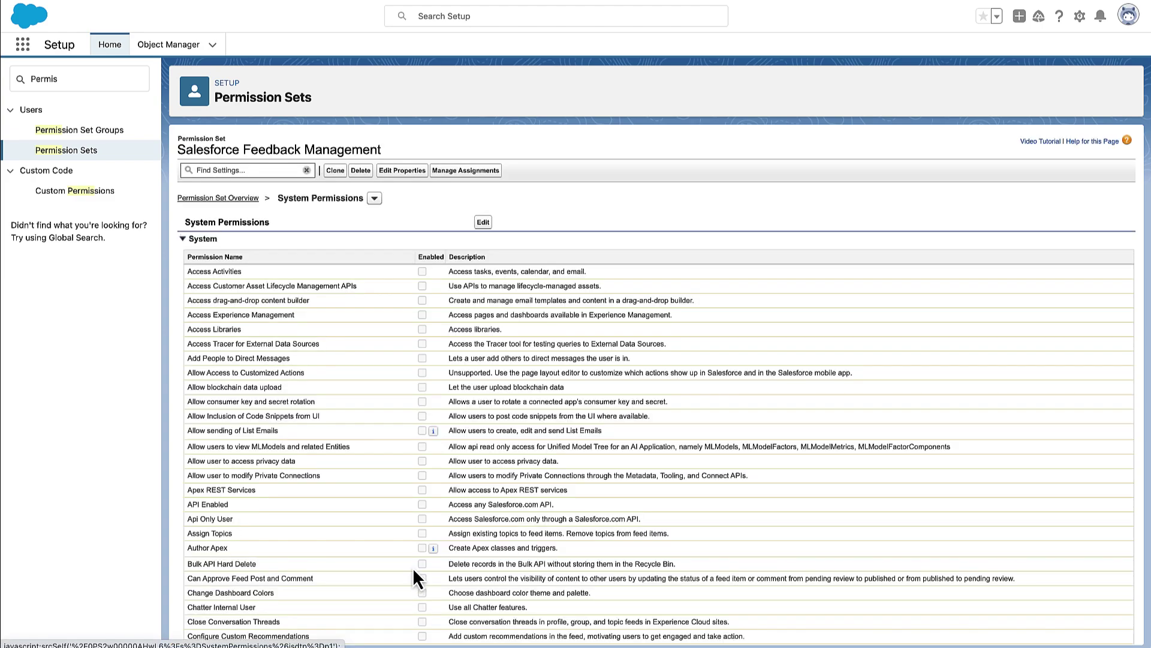
pyautogui.scroll(-20, 448, 266)
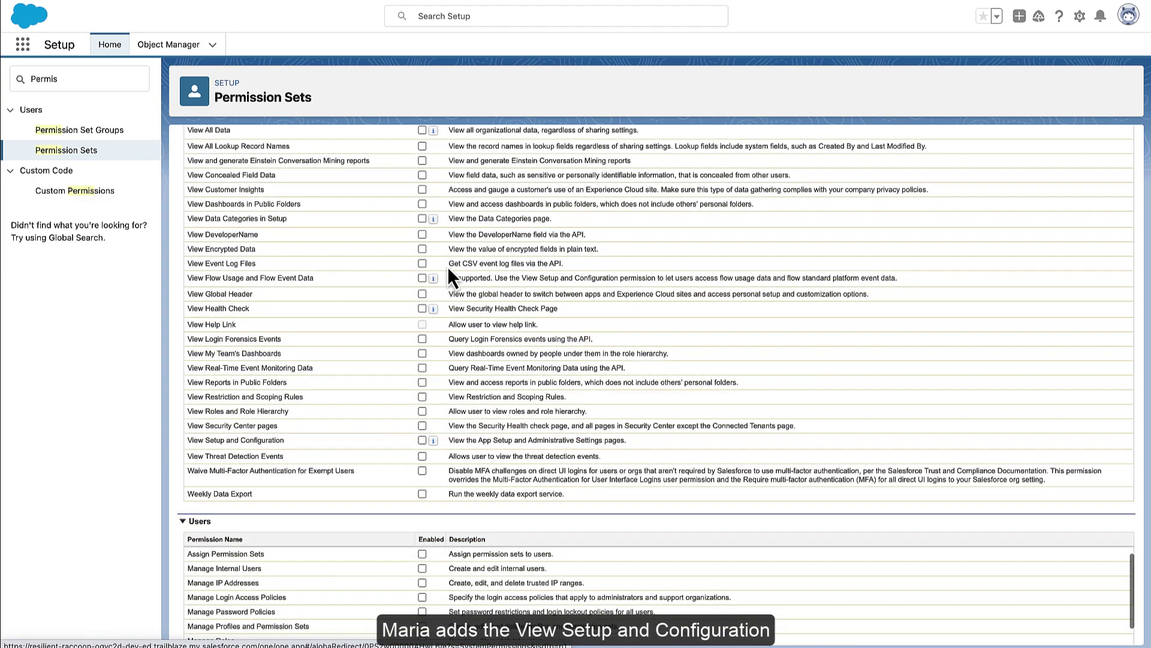
pyautogui.click(422, 411)
pyautogui.click(422, 440)
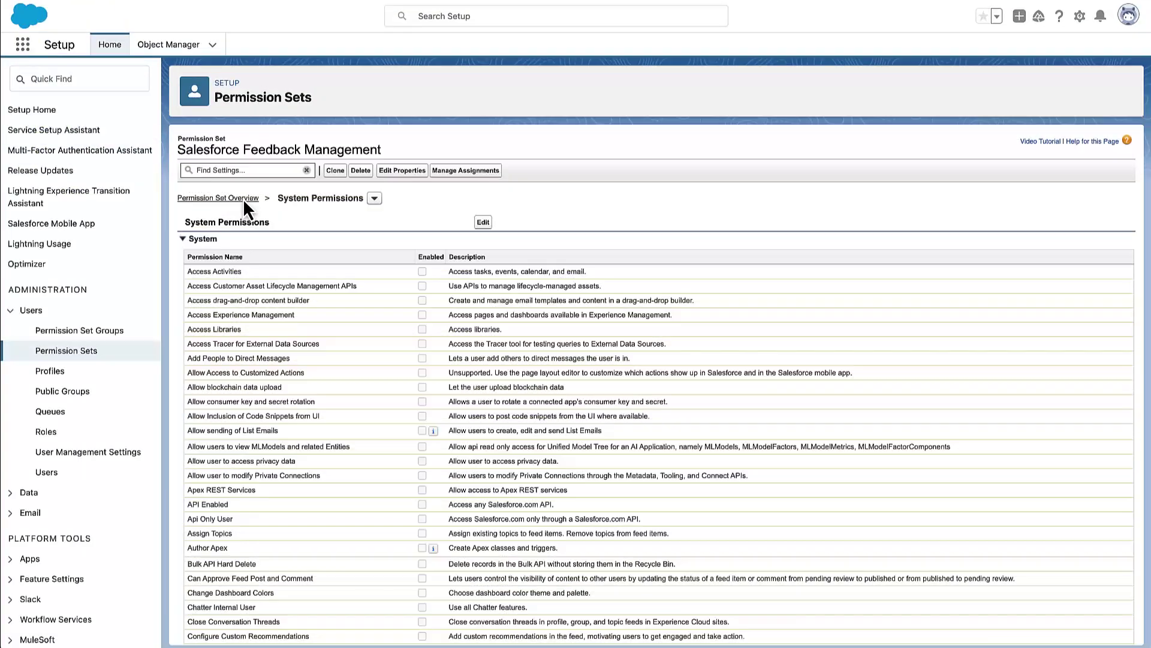
# Assign Salesforce Feedback Management to the survey user
pyautogui.click(243, 198)
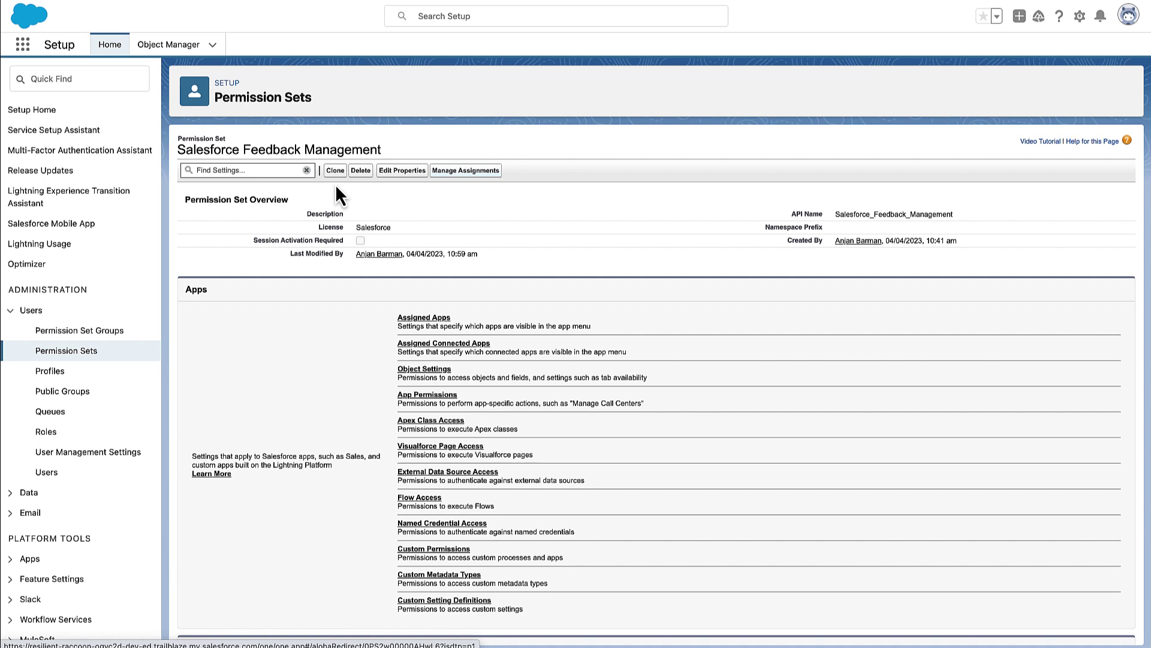
pyautogui.click(454, 168)
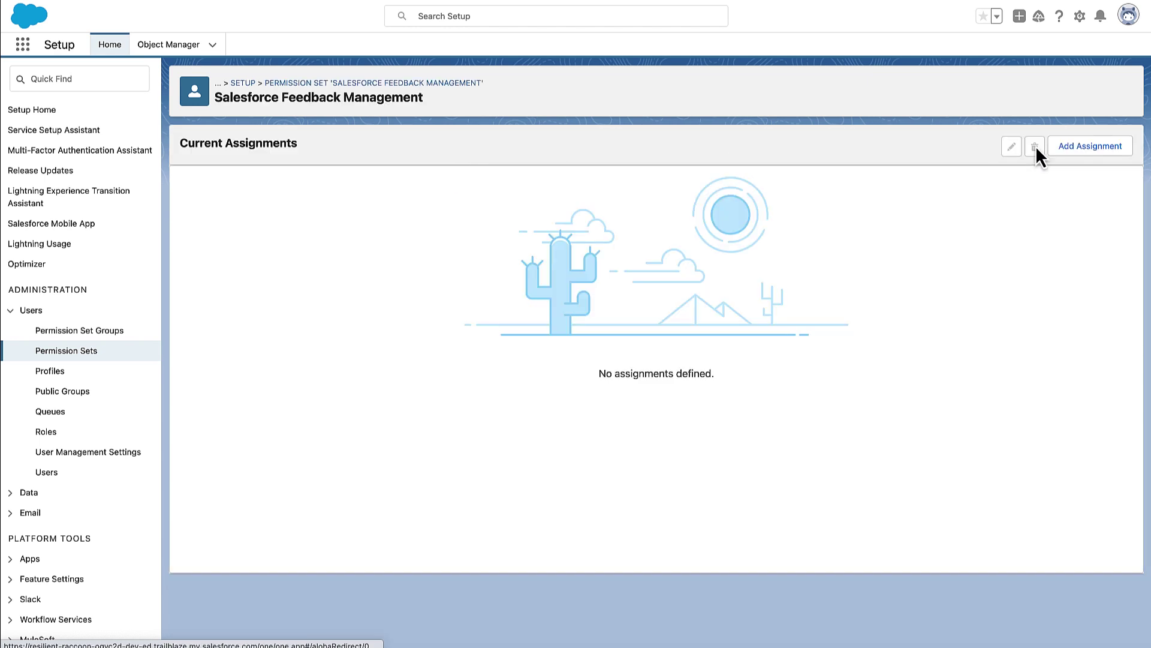
pyautogui.click(1085, 144)
pyautogui.click(191, 270)
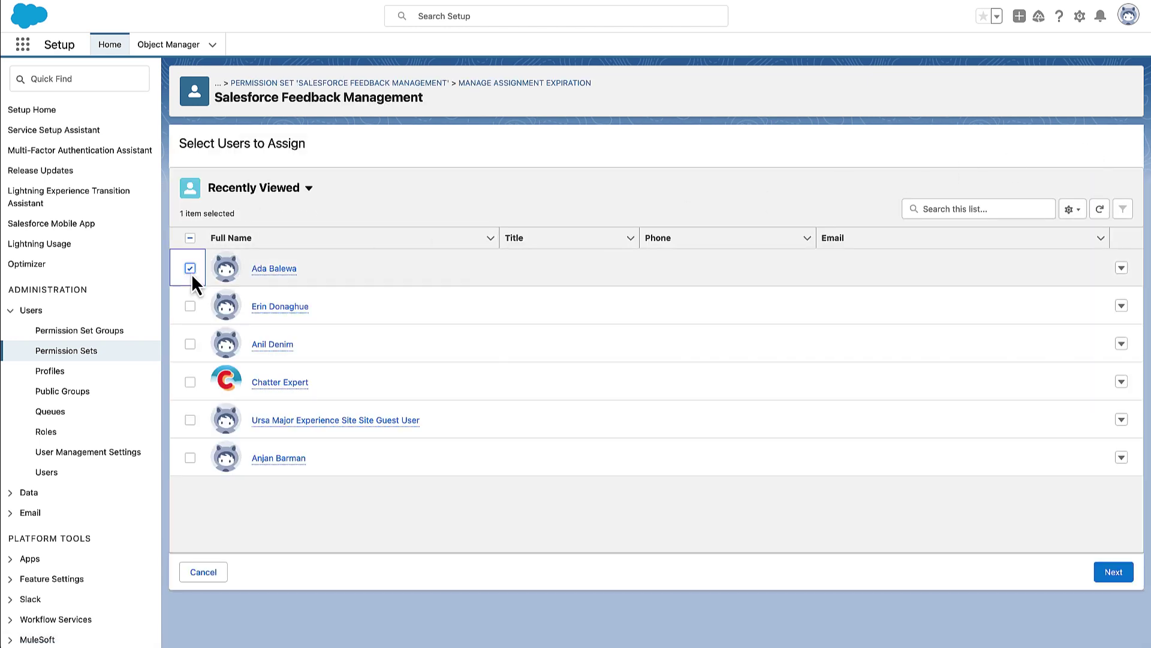
pyautogui.click(1103, 575)
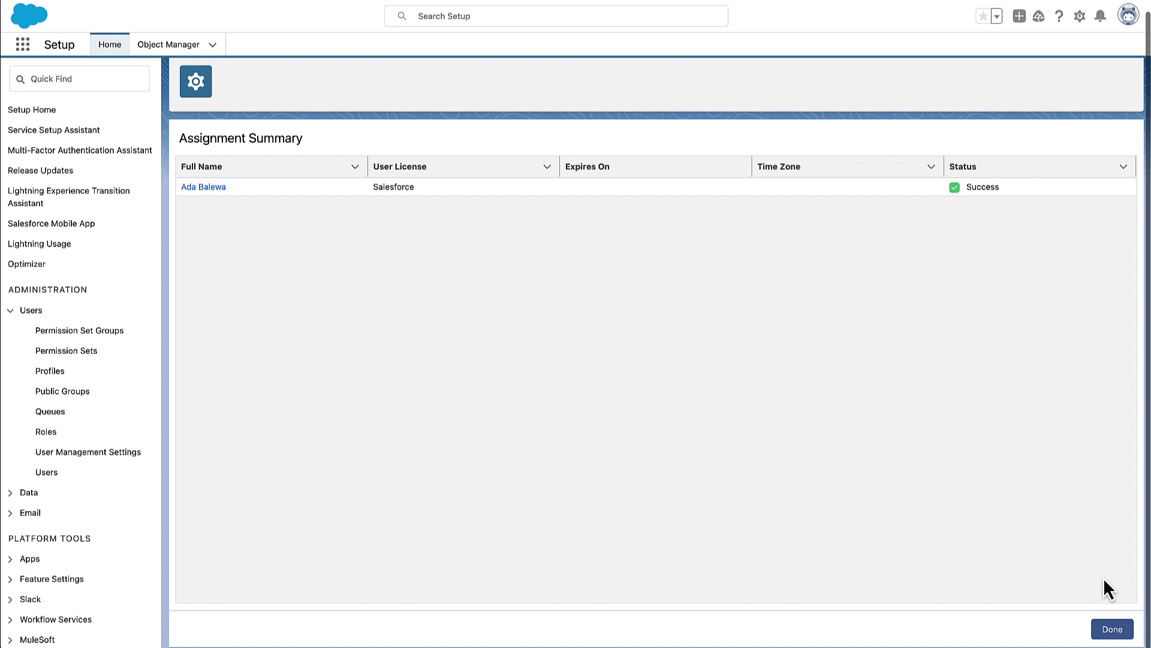
pyautogui.click(1113, 629)
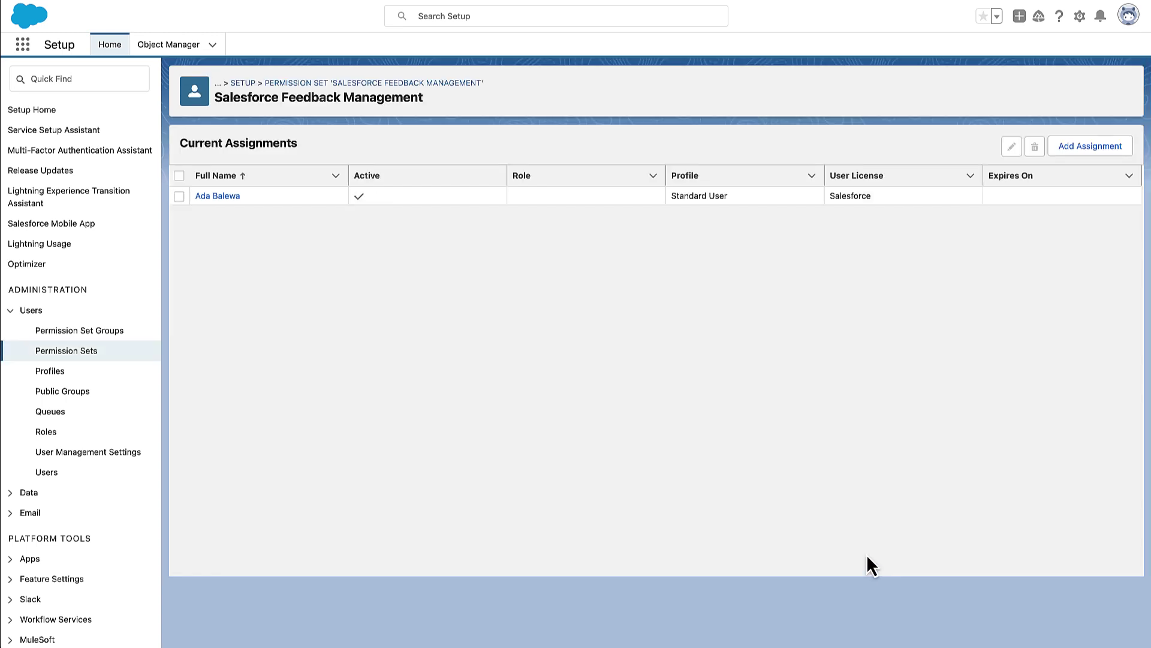
# Create the 'Permission to respond to surveys' permission set with the Salesforce licence
pyautogui.click(84, 350)
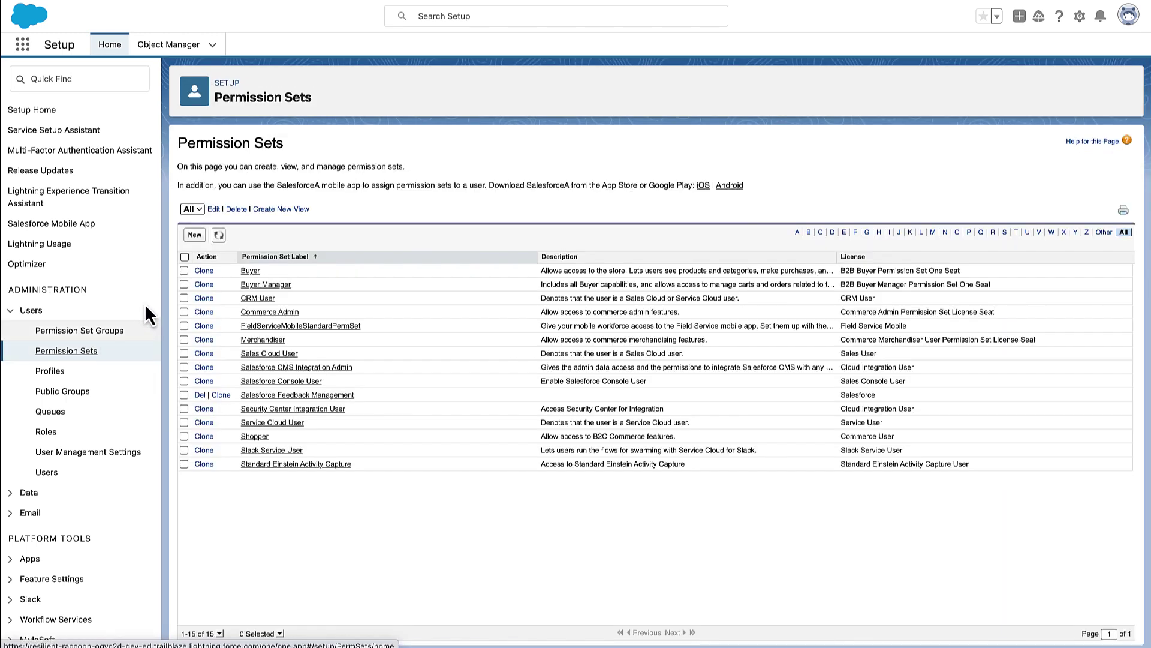
pyautogui.click(195, 234)
pyautogui.write('Permission to respond to surveys')
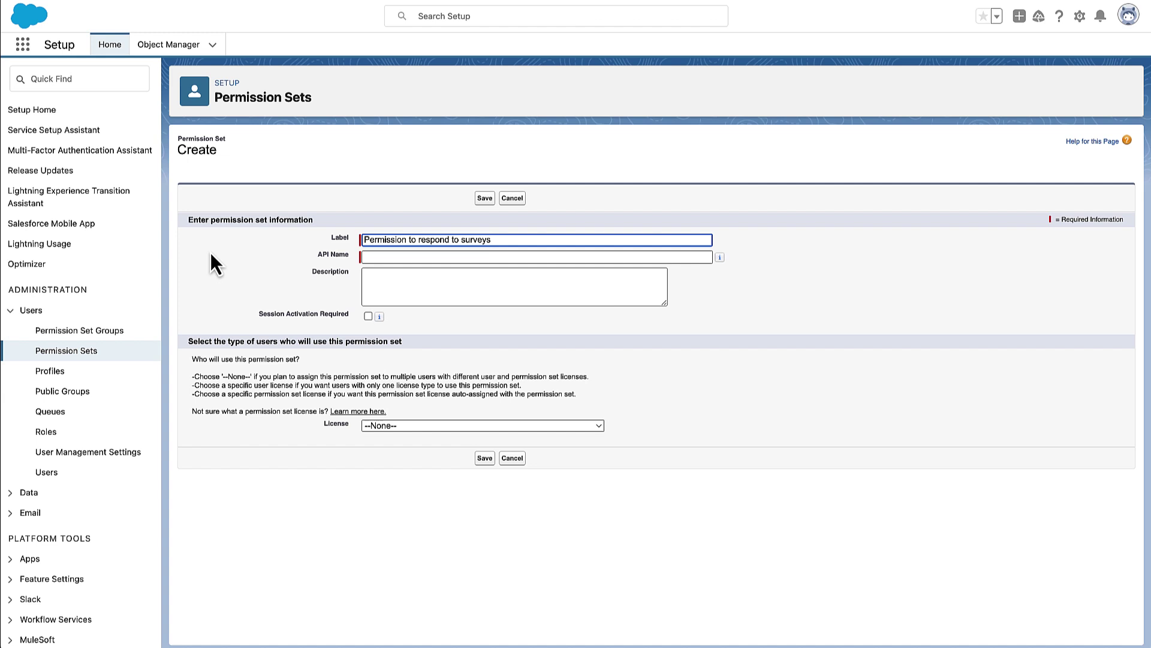
pyautogui.click(214, 267)
pyautogui.click(398, 425)
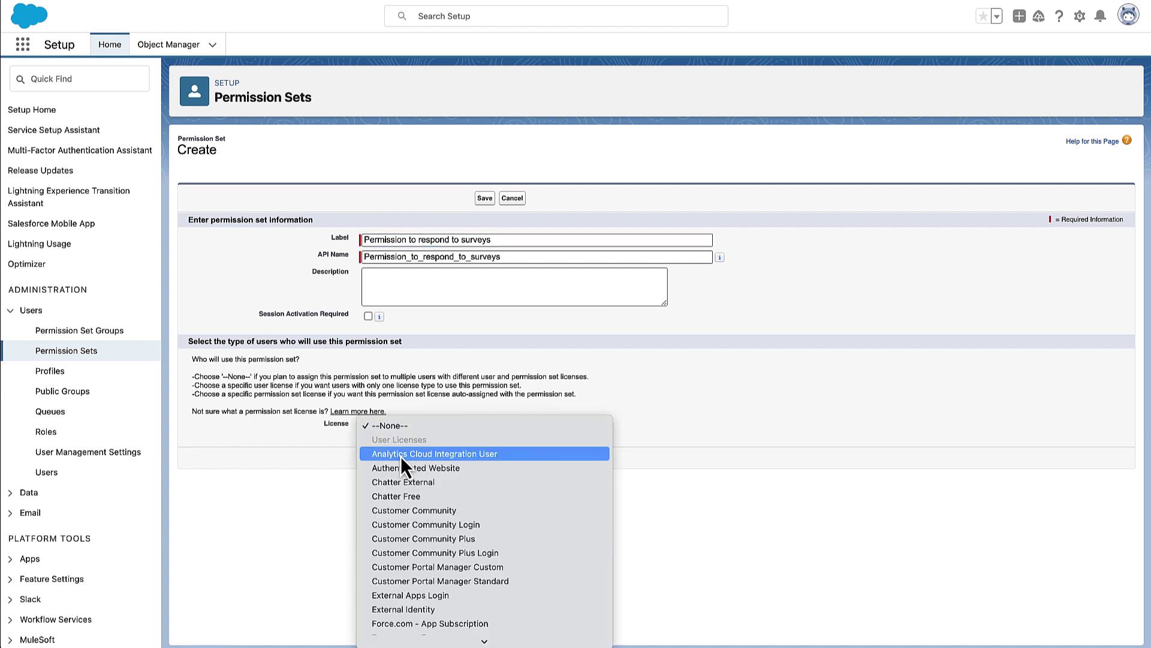
pyautogui.scroll(-10, 401, 464)
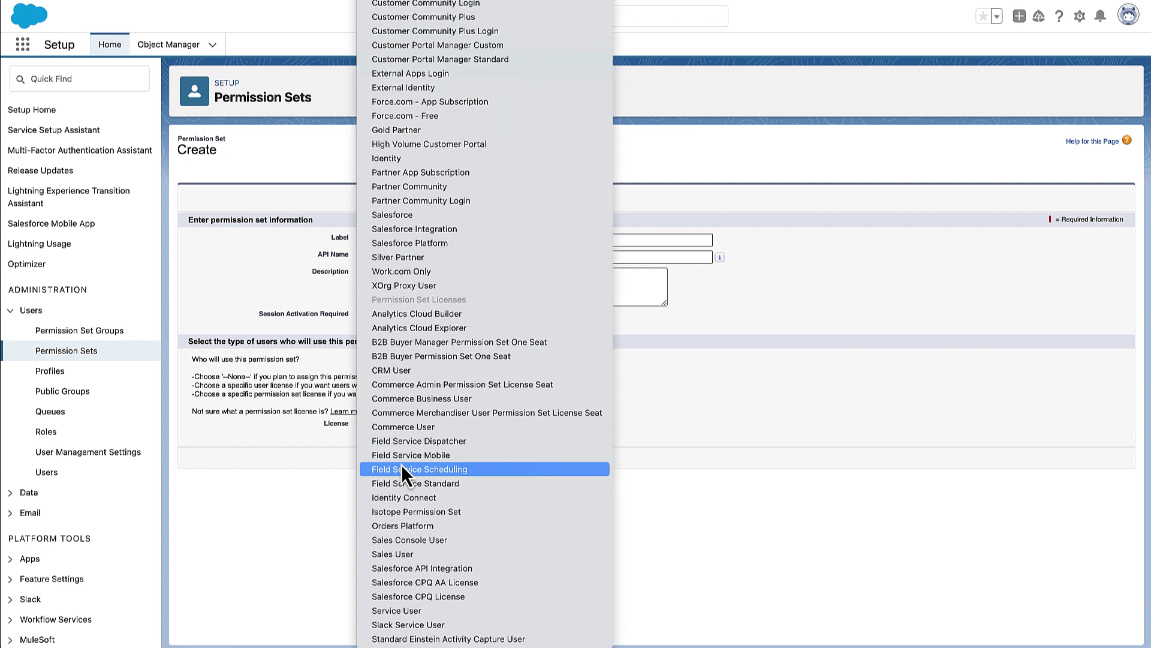
pyautogui.click(467, 220)
pyautogui.click(484, 458)
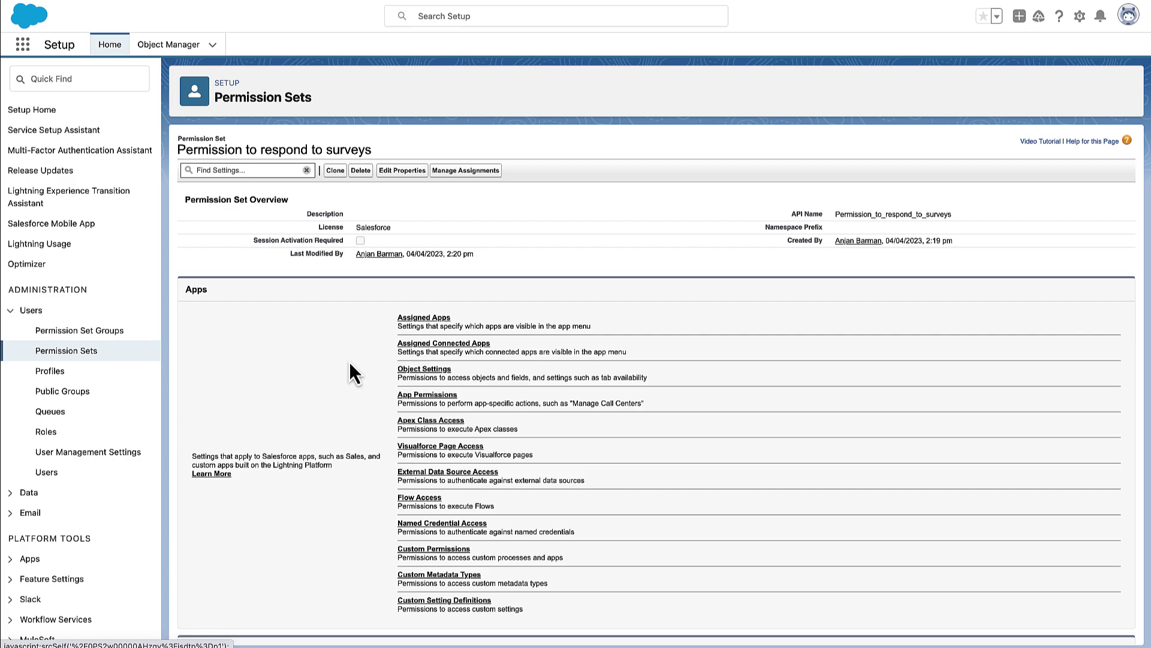
# Give it Read on Surveys and Survey Invitations, and Read plus Create on Survey Responses
pyautogui.click(424, 369)
pyautogui.click(433, 340)
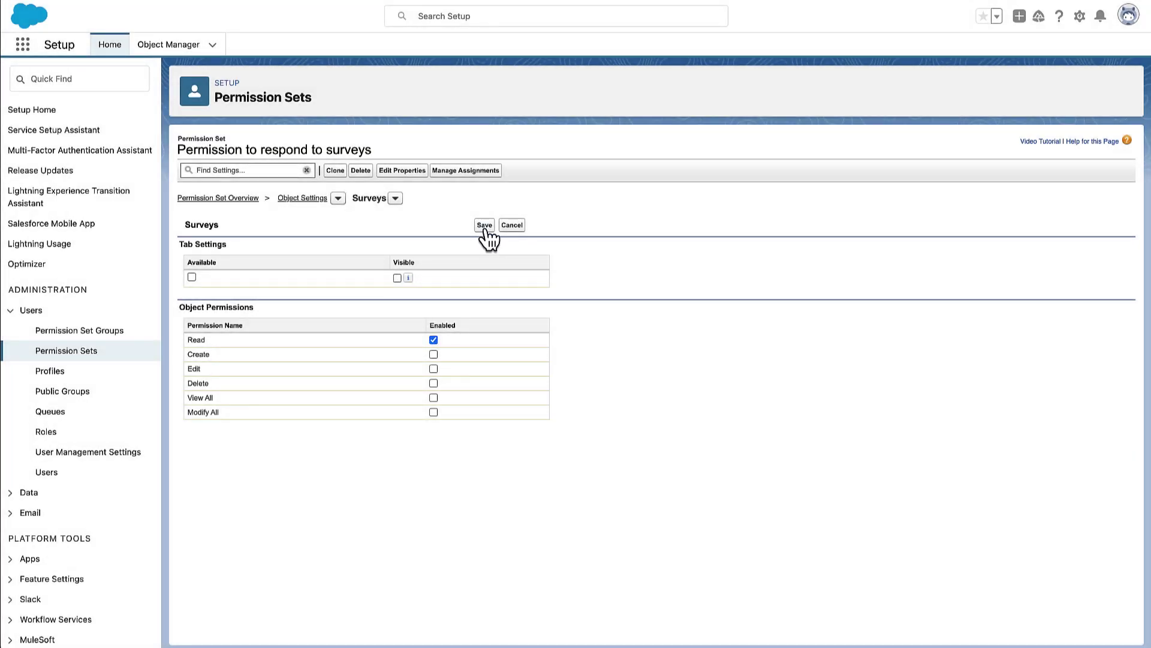
pyautogui.click(485, 225)
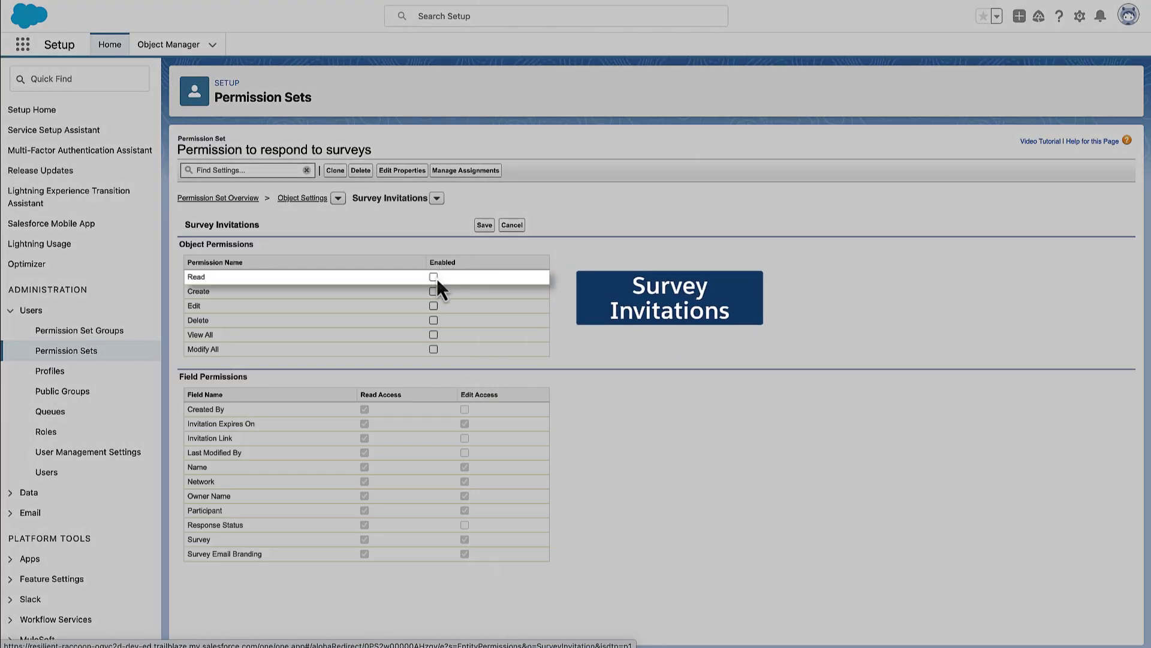
pyautogui.click(433, 277)
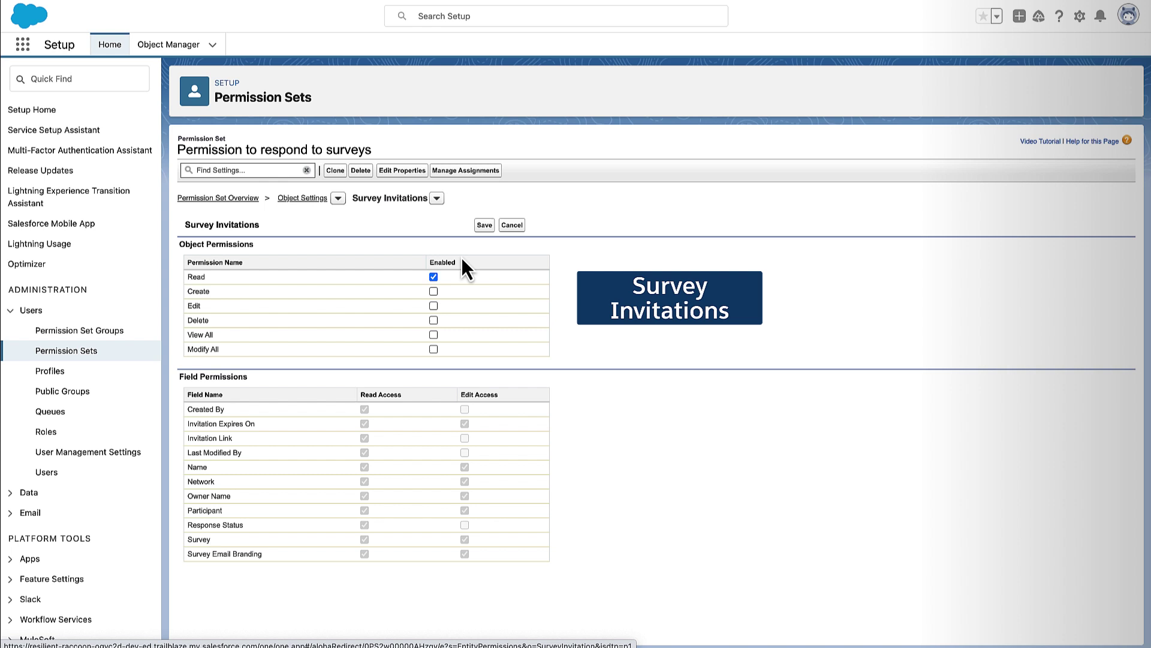
pyautogui.click(485, 225)
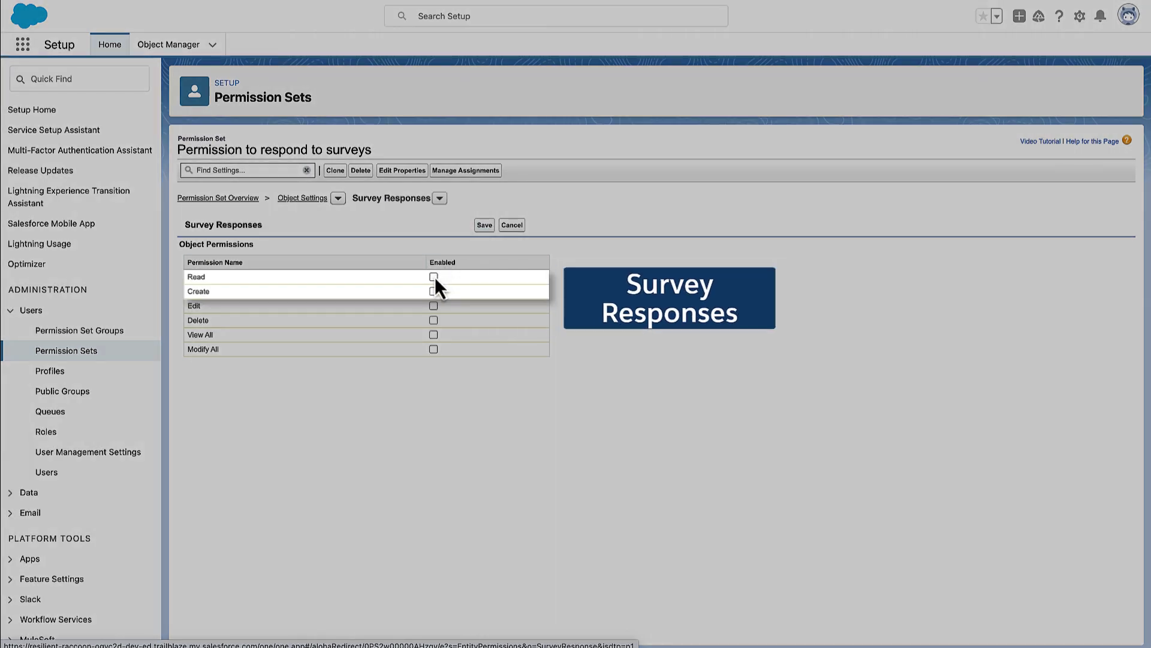
pyautogui.click(434, 277)
pyautogui.click(433, 292)
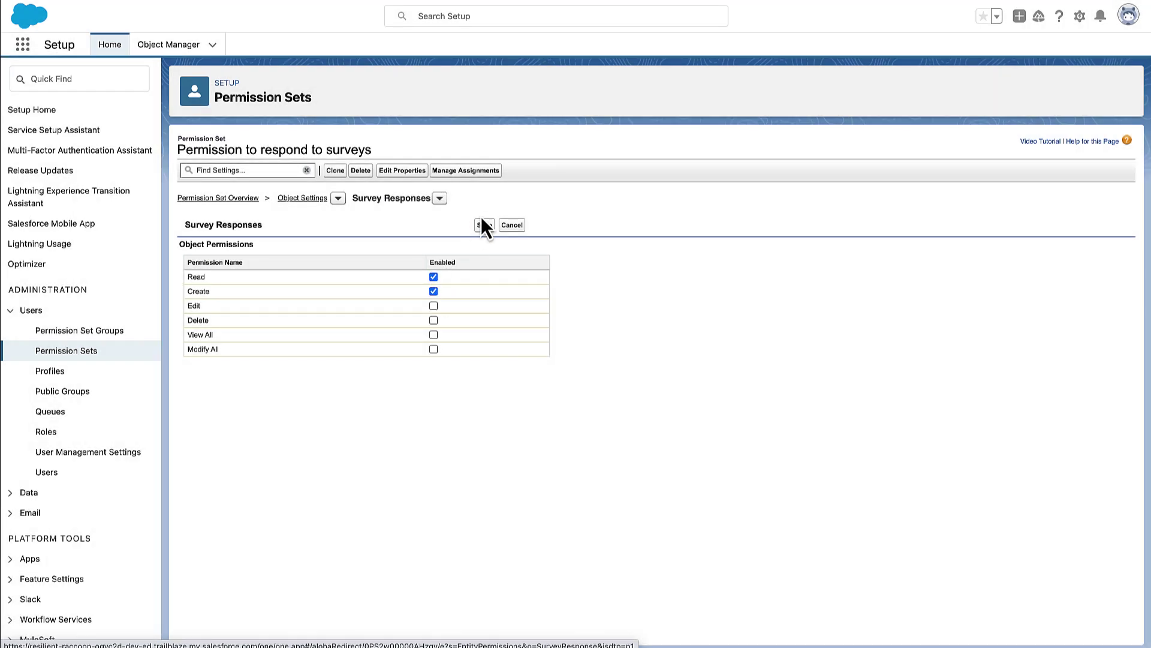
pyautogui.click(484, 225)
pyautogui.click(140, 79)
# Open the Ursa Major Experience Site guest user profile from the site's Builder settings
pyautogui.write('Sites')
pyautogui.click(89, 155)
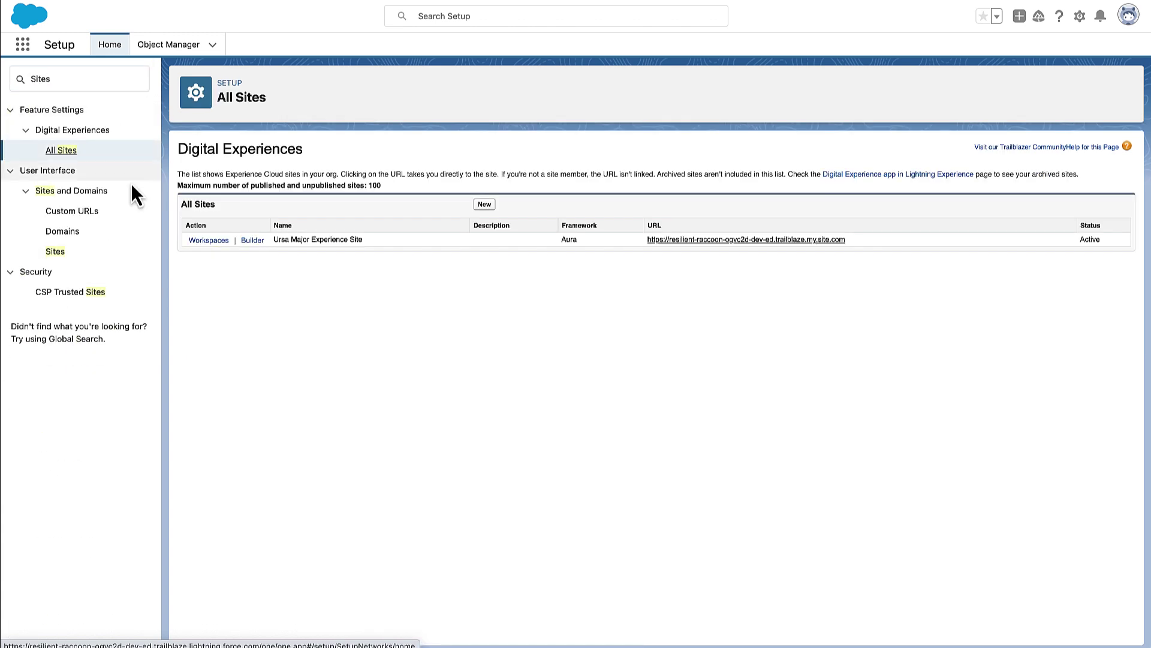
pyautogui.click(249, 240)
pyautogui.click(24, 167)
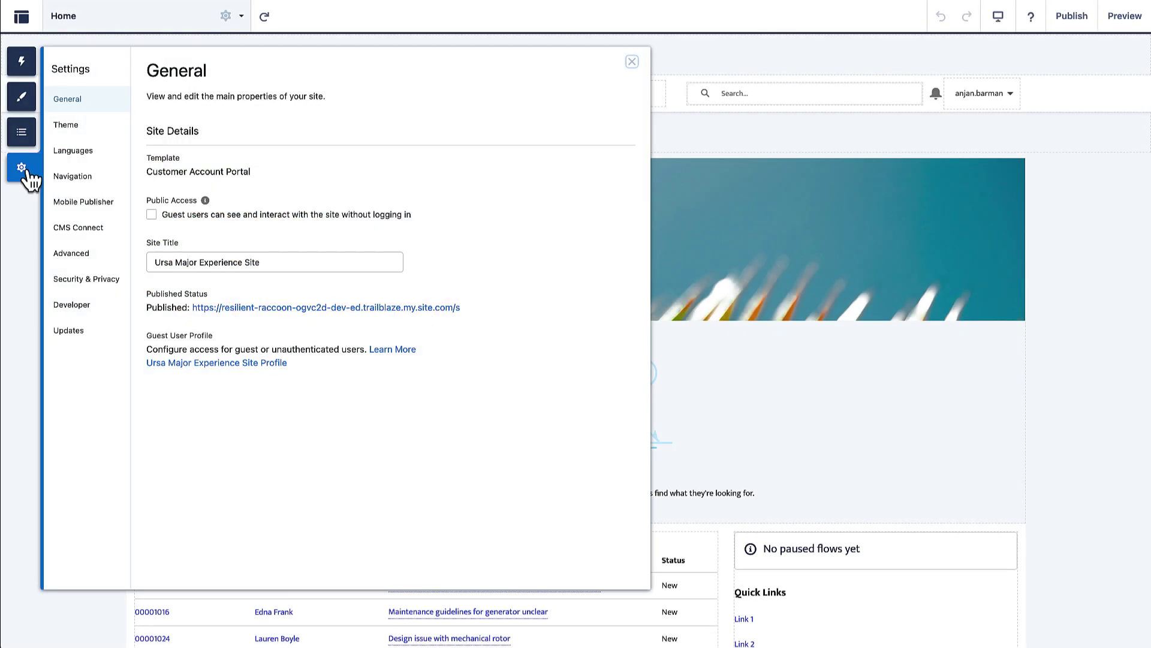
pyautogui.click(264, 364)
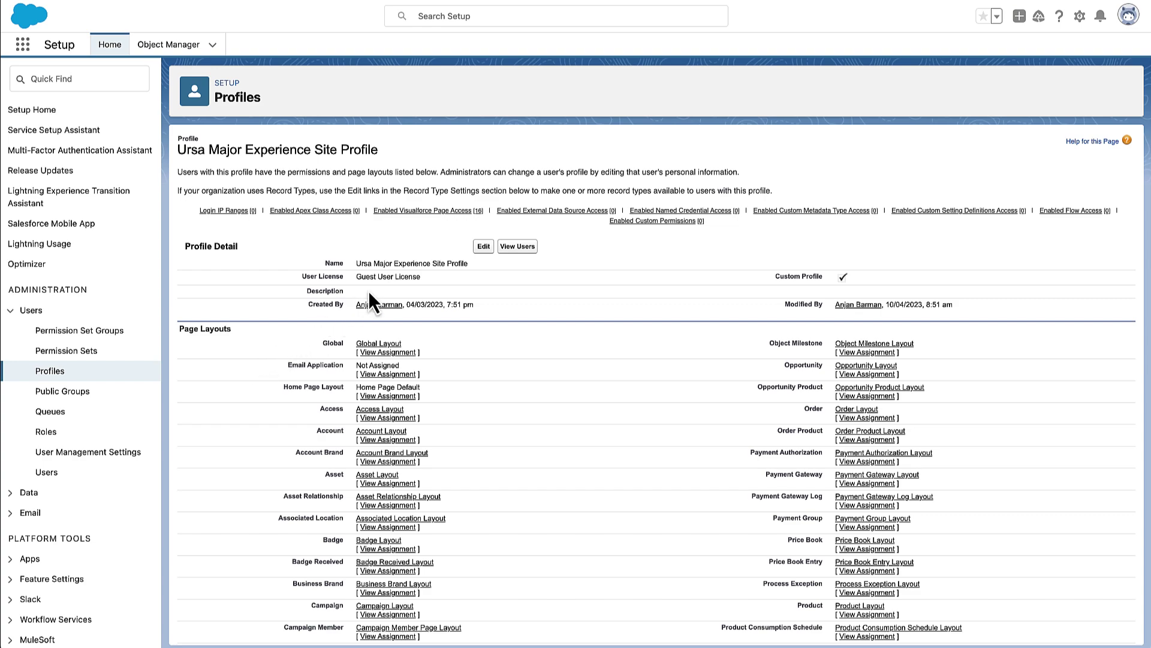
# Grant the guest profile Read on Leads, Surveys, Survey Invitations and Survey Responses
pyautogui.click(483, 245)
pyautogui.scroll(-5, 680, 535)
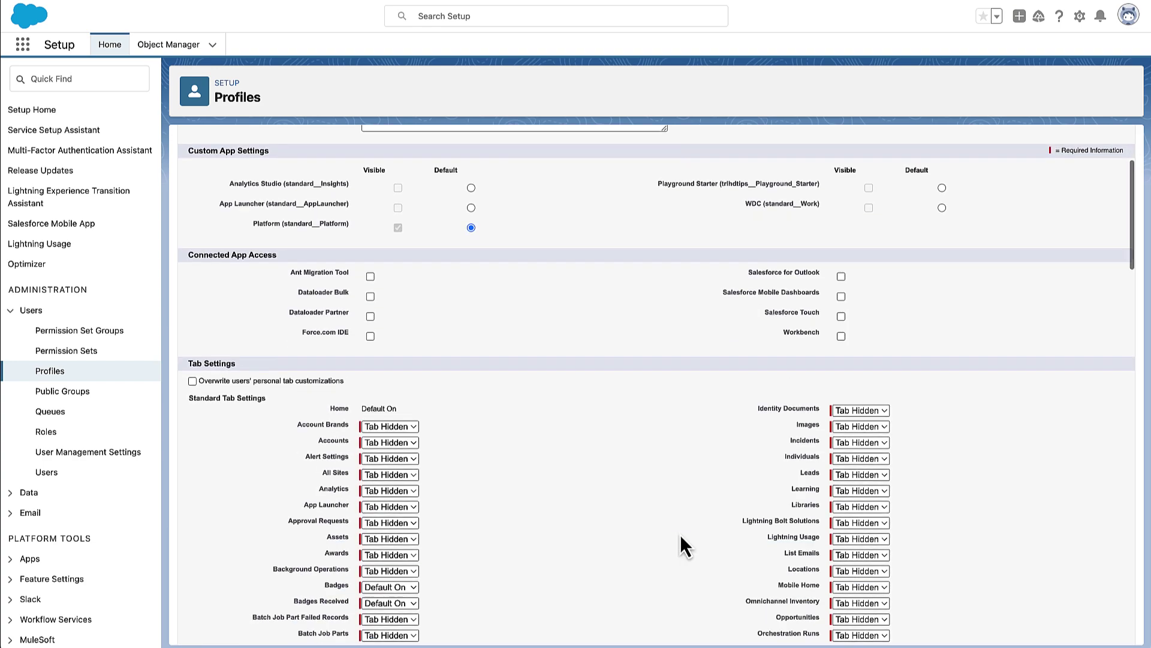
pyautogui.scroll(-15, 680, 534)
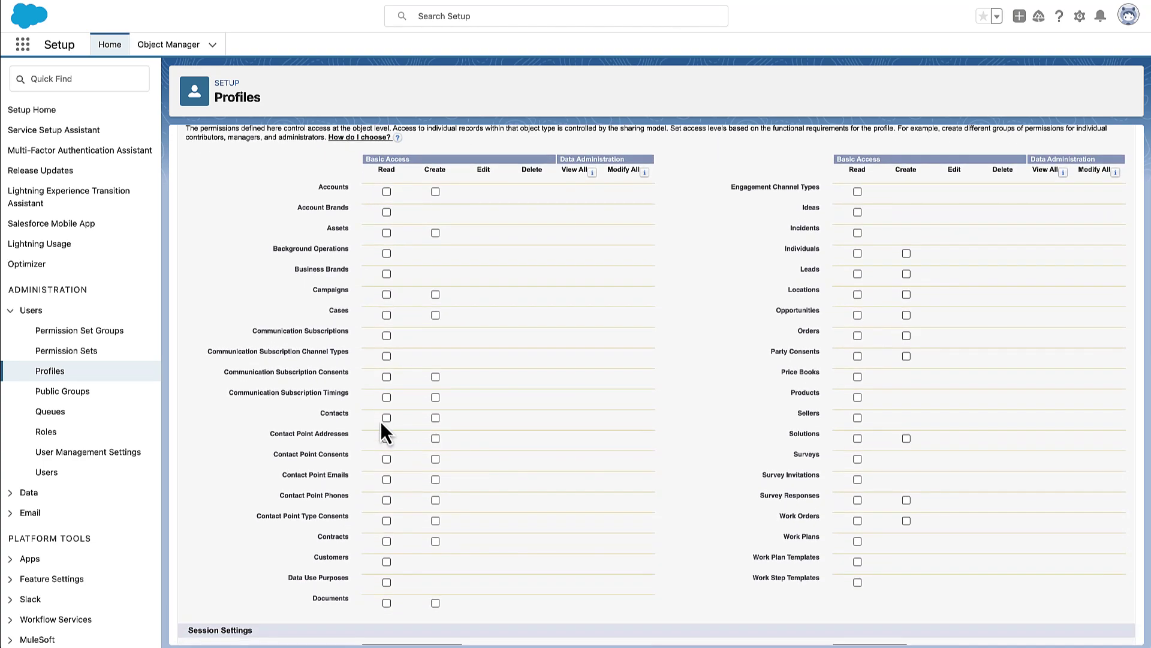
pyautogui.click(858, 274)
pyautogui.click(857, 459)
pyautogui.click(857, 479)
pyautogui.click(857, 499)
pyautogui.scroll(20, 724, 476)
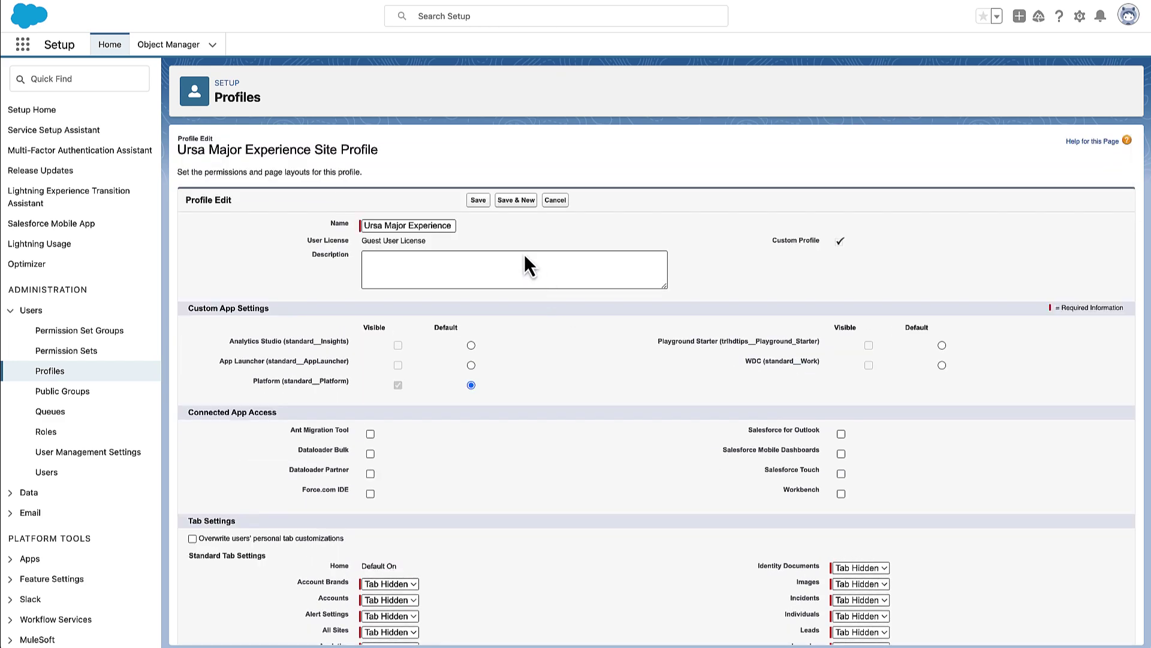
pyautogui.click(481, 203)
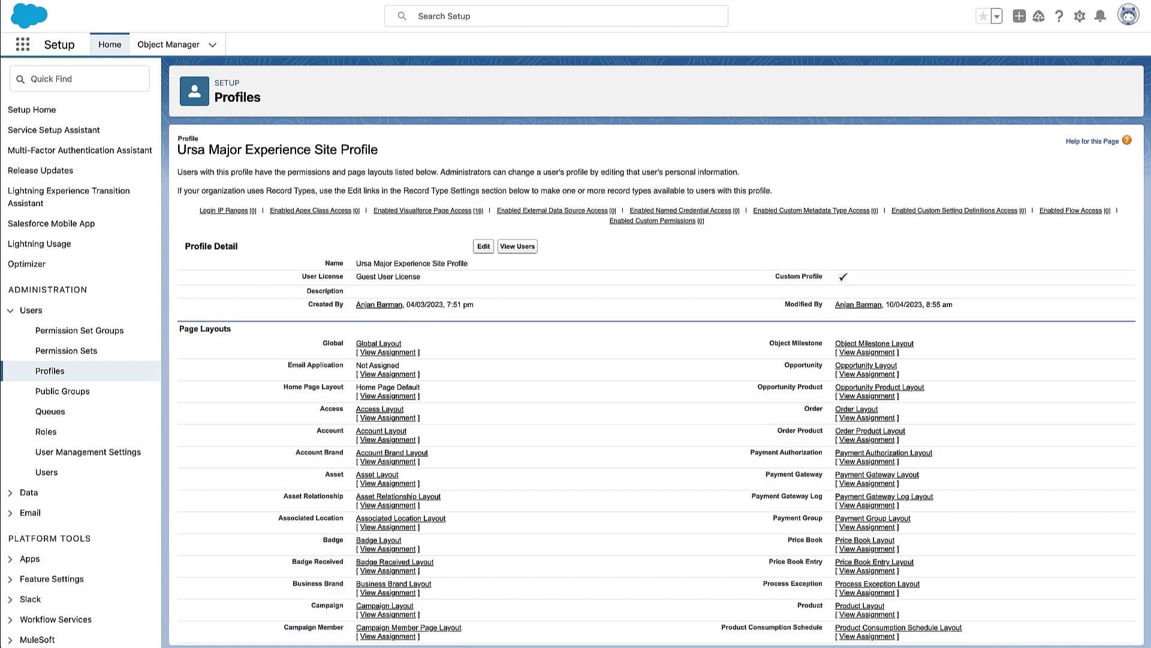